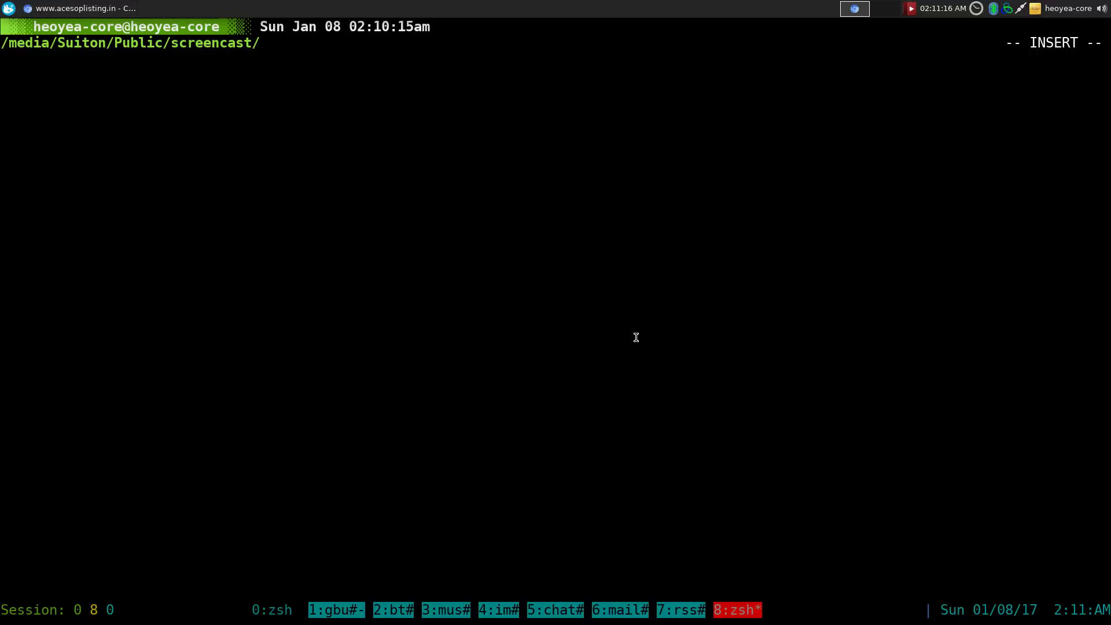
Search the packages for acestream using pkm-search
type("pkm-search ac")
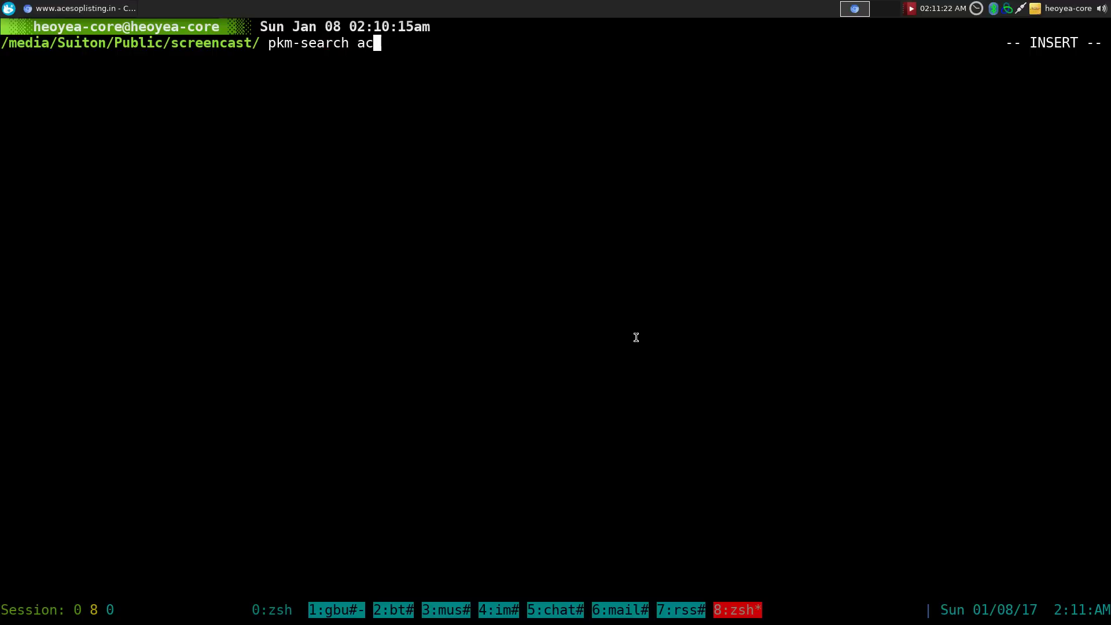
type("estream")
key("Return")
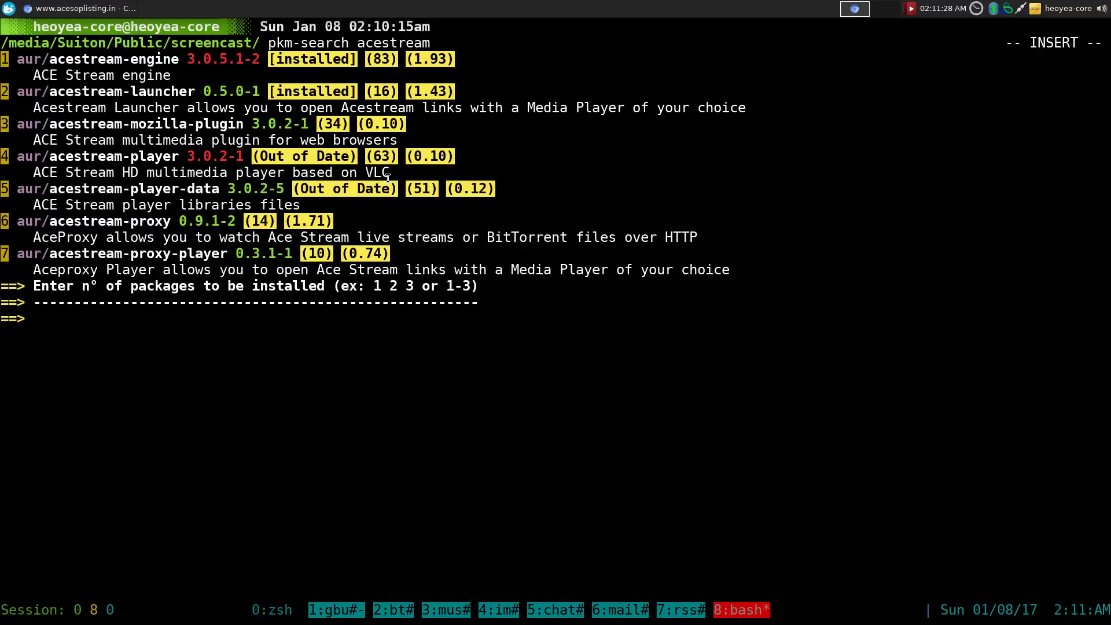
Highlight the acestream-launcher and acestream-engine package names, then cancel the package selection and clear the terminal
left_click_drag(56, 91, 196, 92)
left_click_drag(50, 59, 180, 60)
key("ctrl+c")
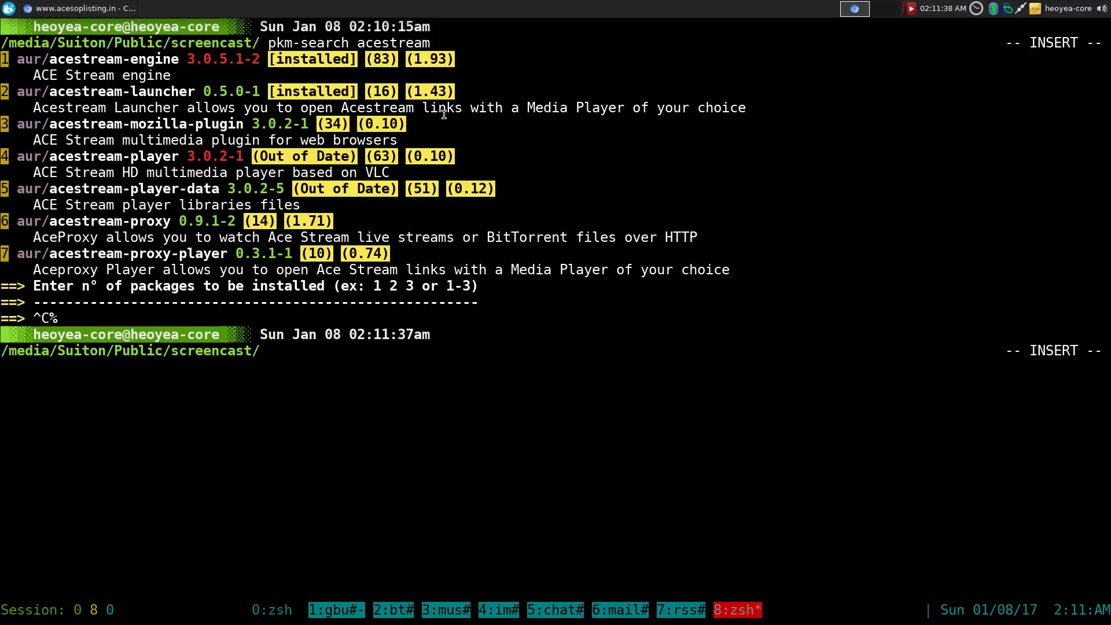
key("ctrl+l")
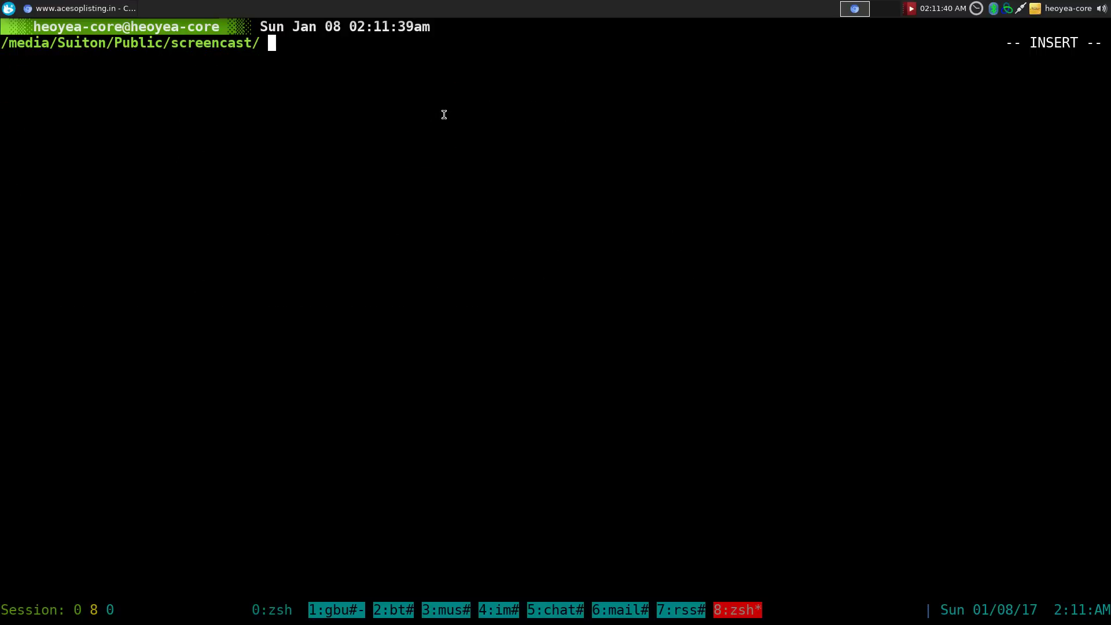
Enter acestream-launcher as the command in the terminal and copy the first TIGRES UANL-SANTOS LAGUNA channel's link address from the browser
type("acestream-l")
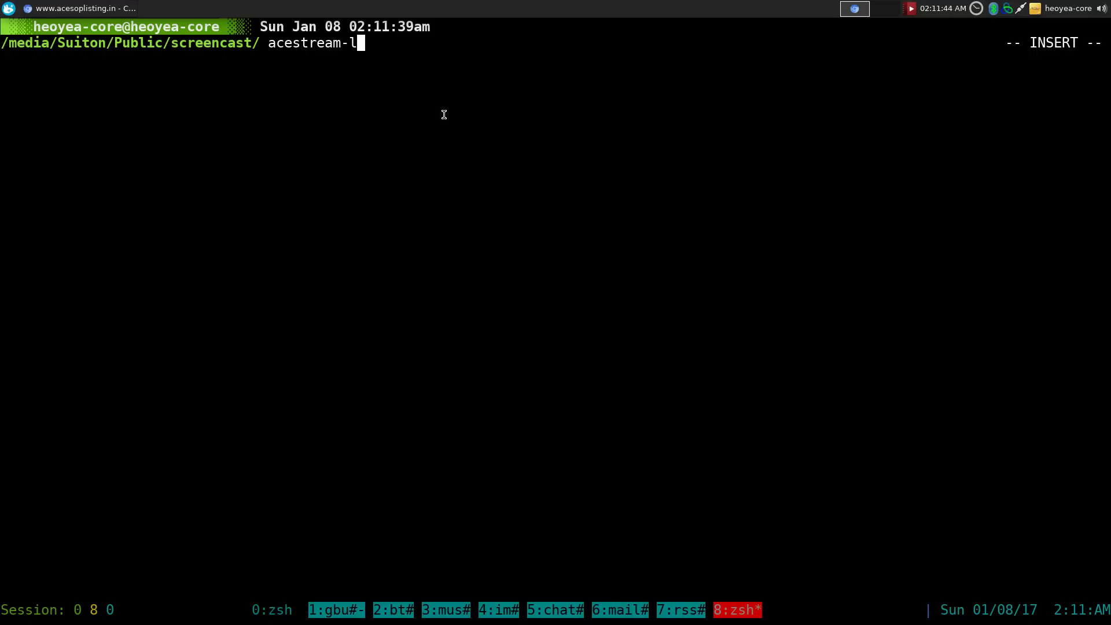
key("Tab")
key("alt+Tab")
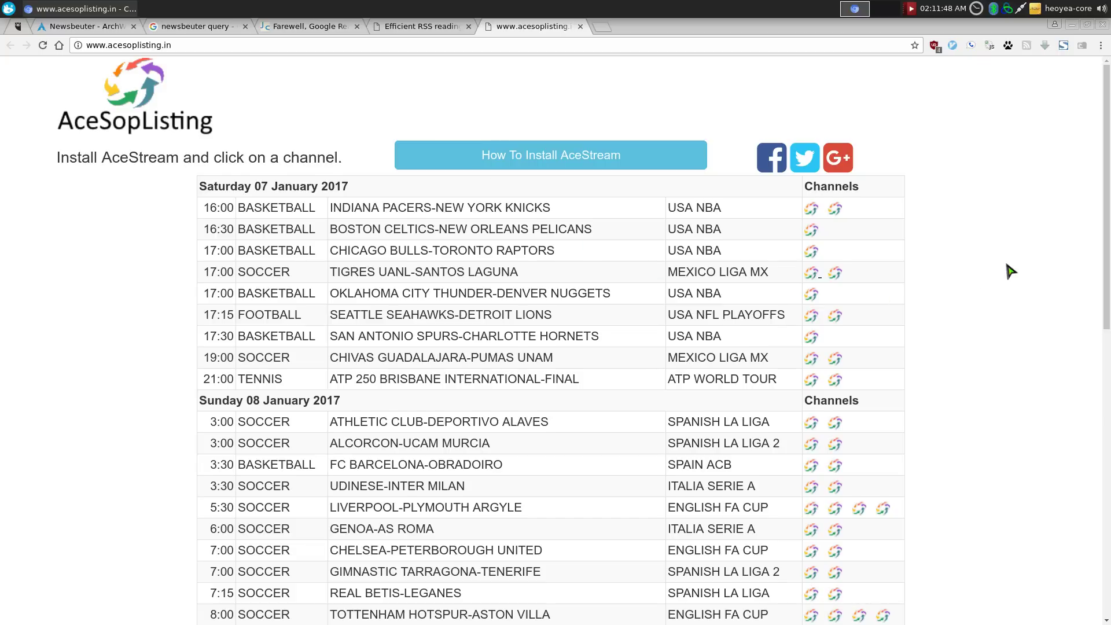
scroll(1006, 272, "down", 1)
scroll(1006, 272, "up", 1)
right_click(815, 273)
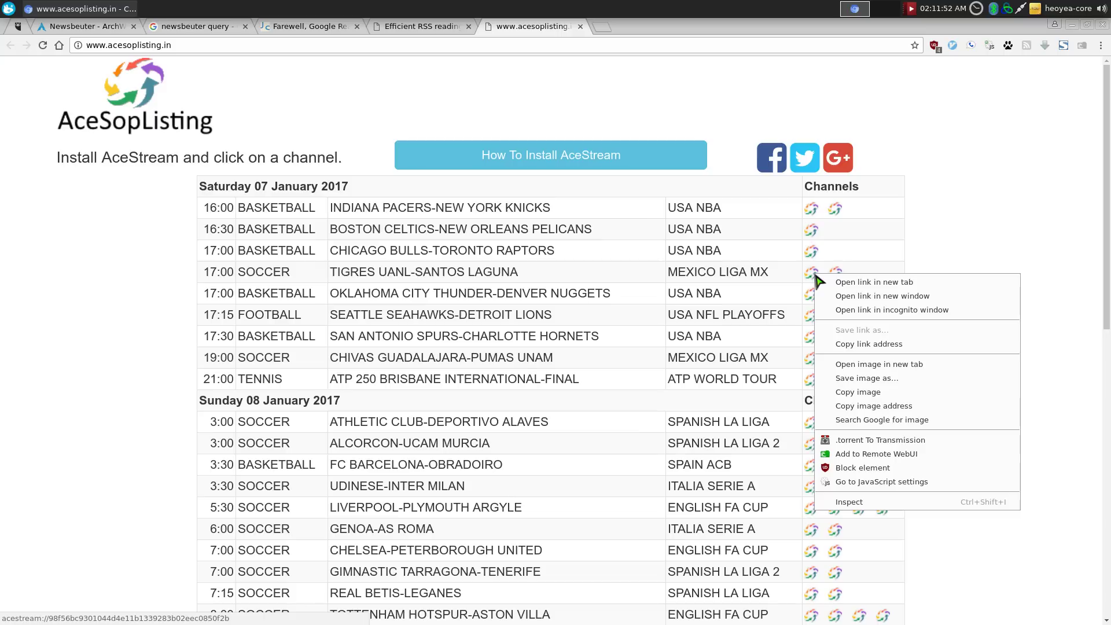
left_click(870, 346)
Back in the terminal, run acestream-launcher with the copied acestream link enclosed in double quotes
key("F12")
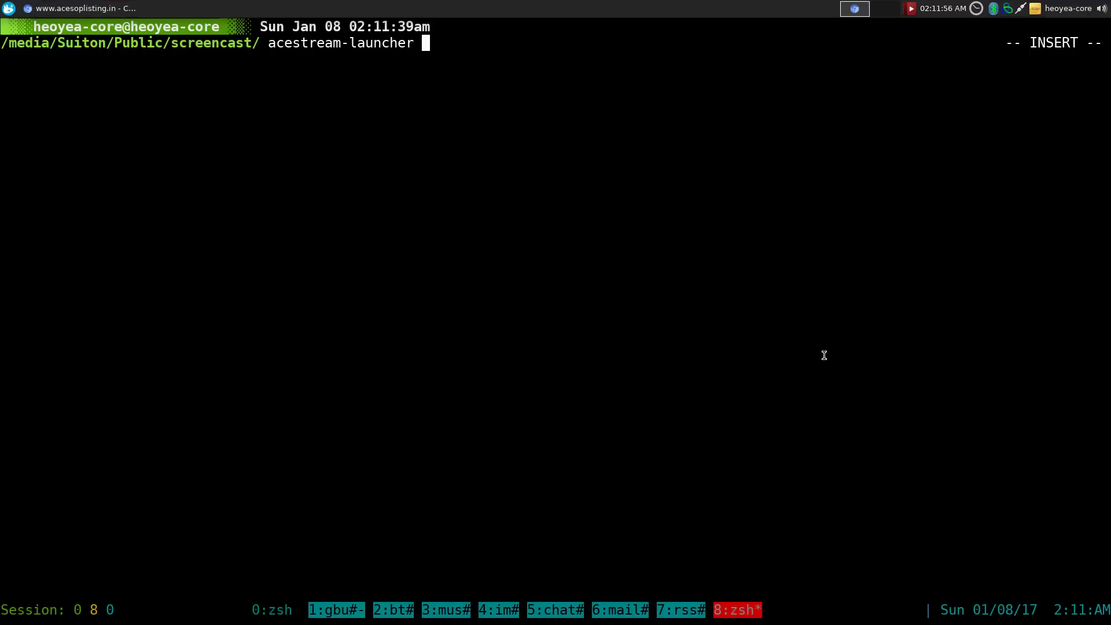
type("\"")
key("ctrl+shift+v")
type("\"")
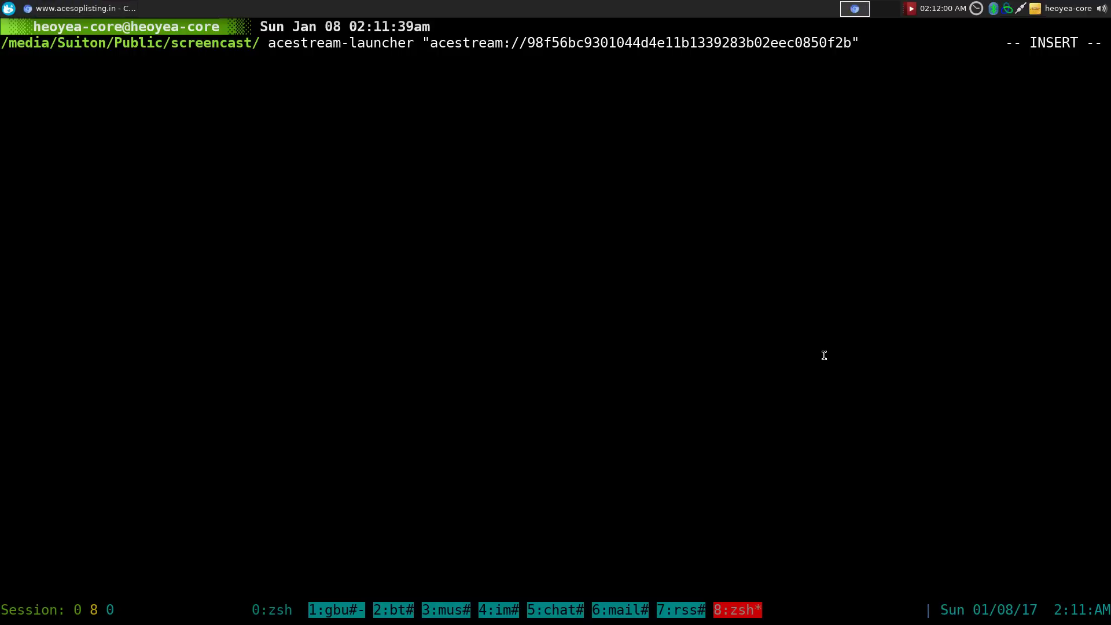
key("Return")
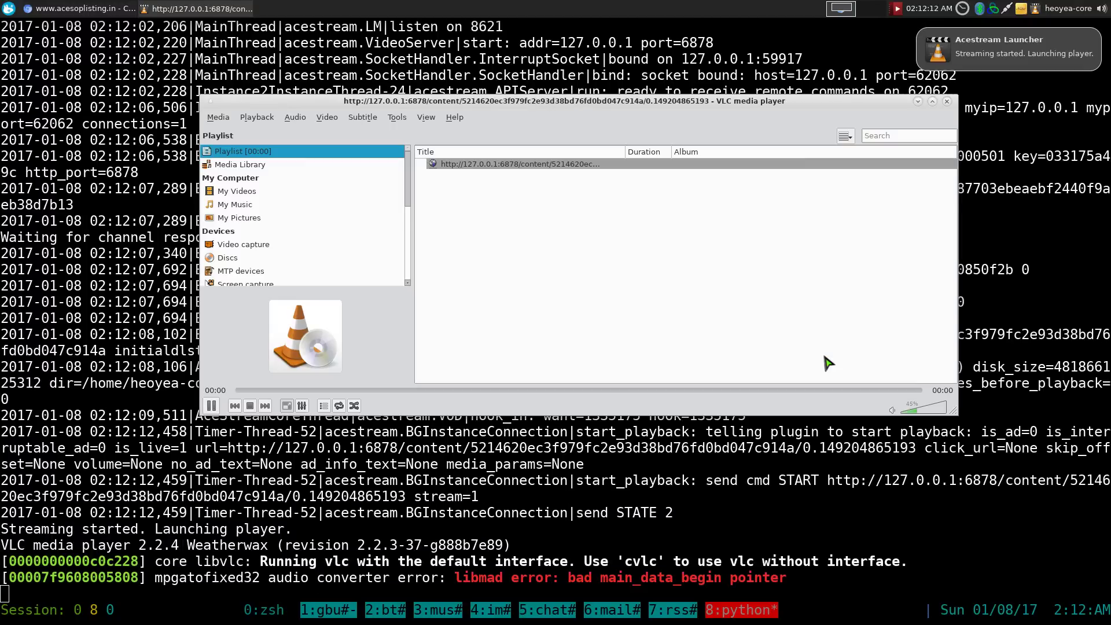
Check the stream playback in the VLC window and the launcher's log in the terminal
left_click(828, 363)
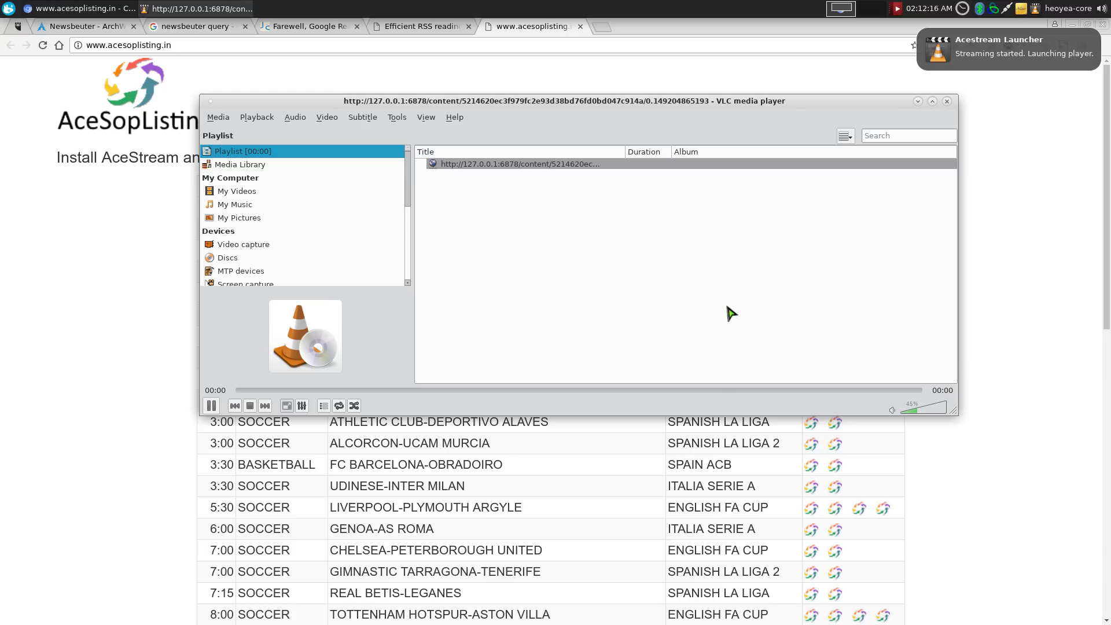
key("F12")
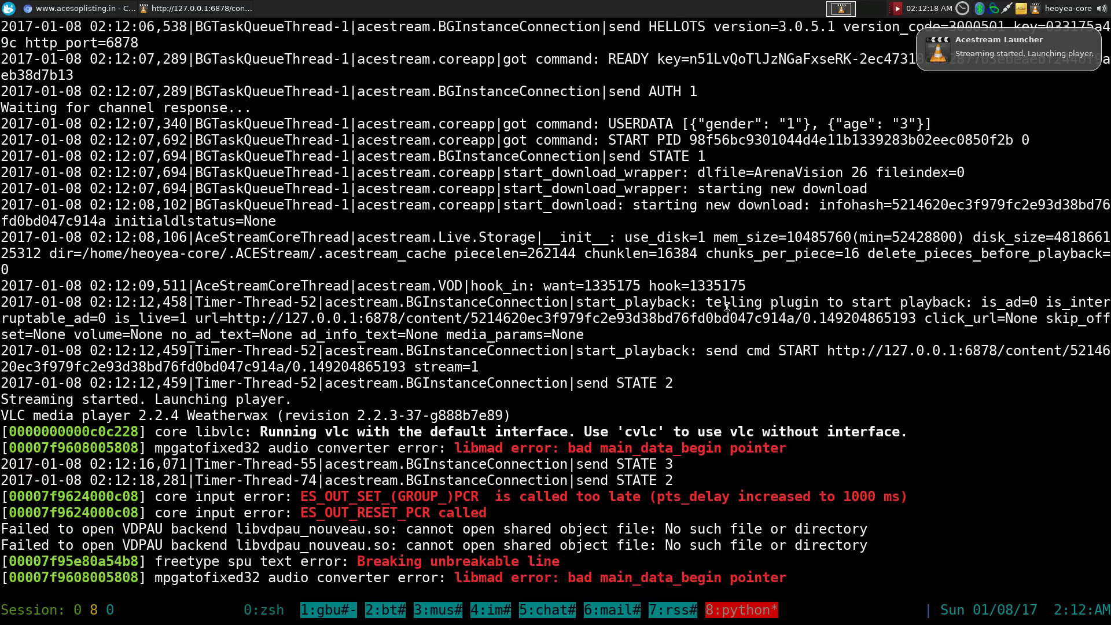
key("F12")
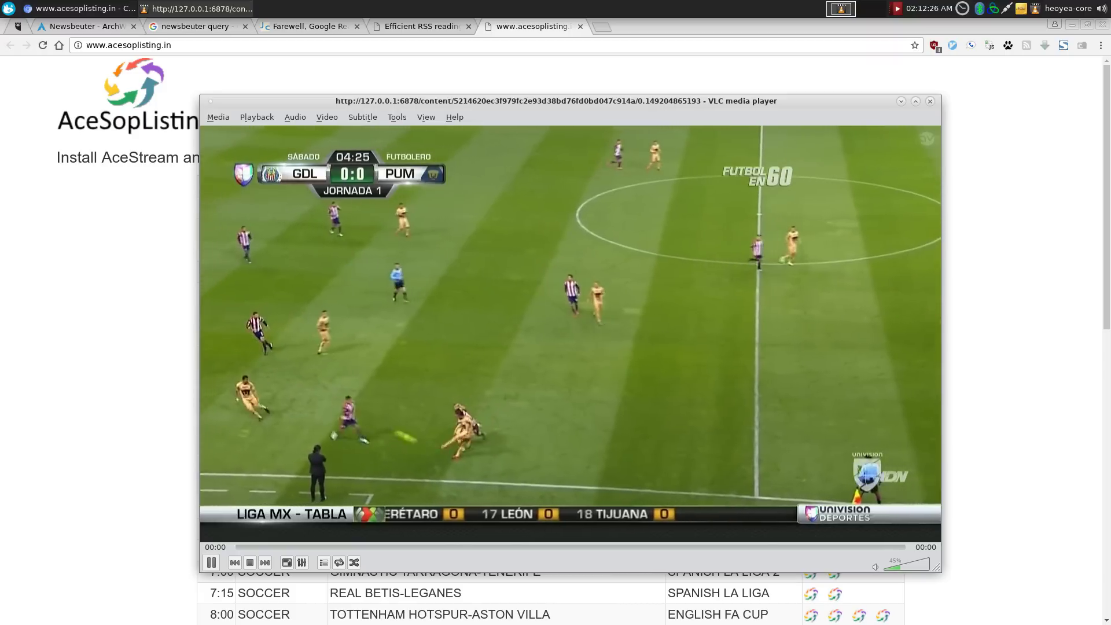
Stop the running acestream-launcher process in the terminal and clear the screen
key("F12")
key("ctrl+c")
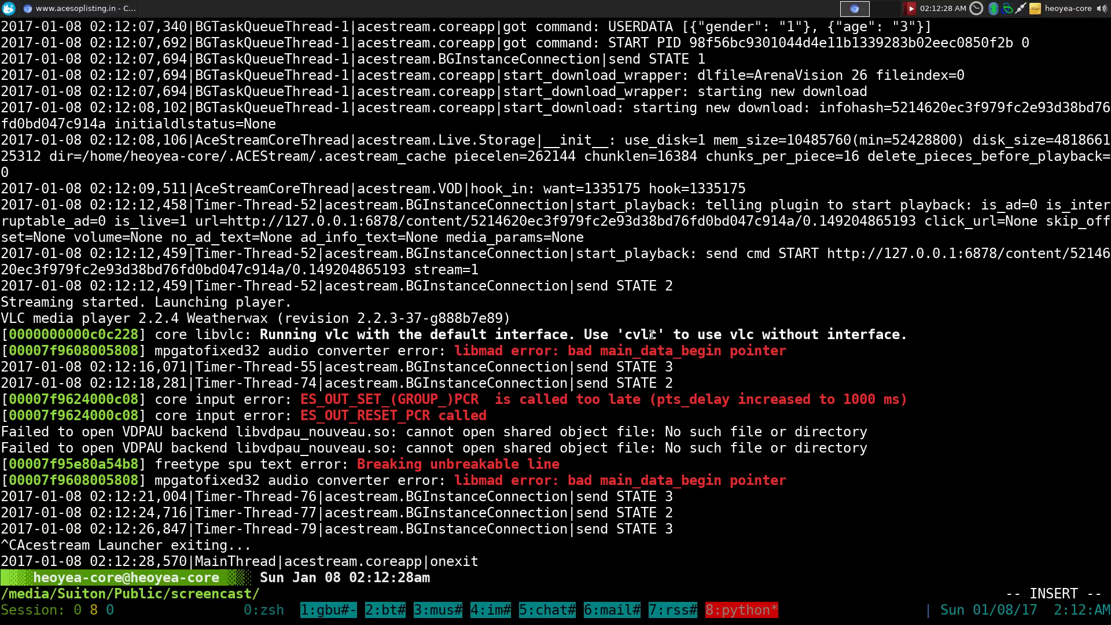
key("ctrl+l")
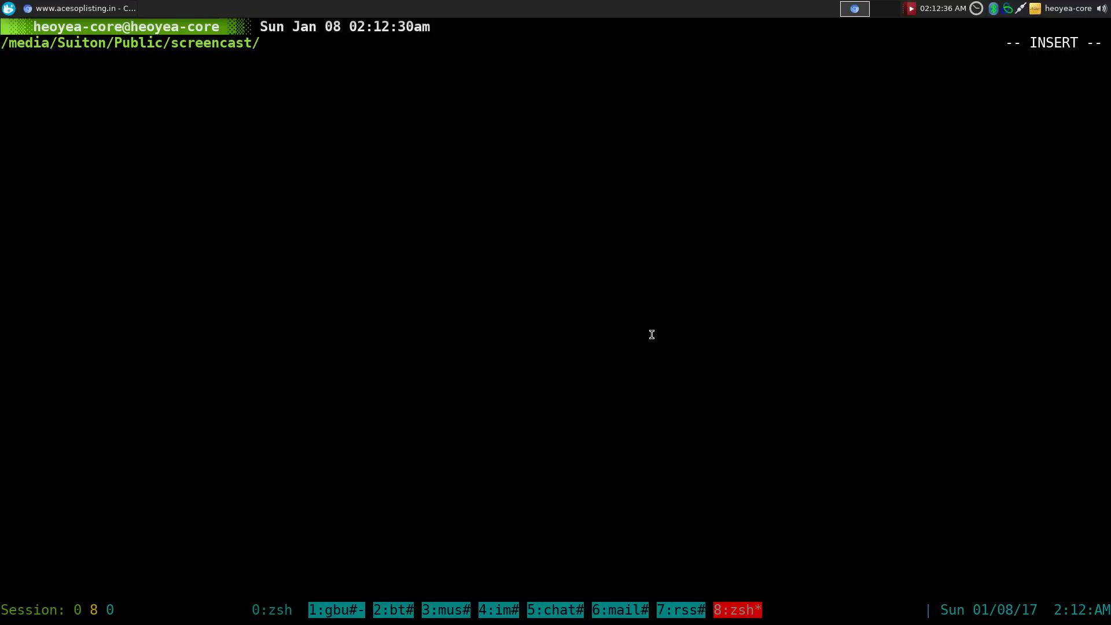
Open the ~/.aliasrc file in vim with the cfg-ali alias and go to its Acestream channel functions
type("cfg-ali")
key("Tab")
key("Return")
key("k")
key("k")
key("k")
key("k")
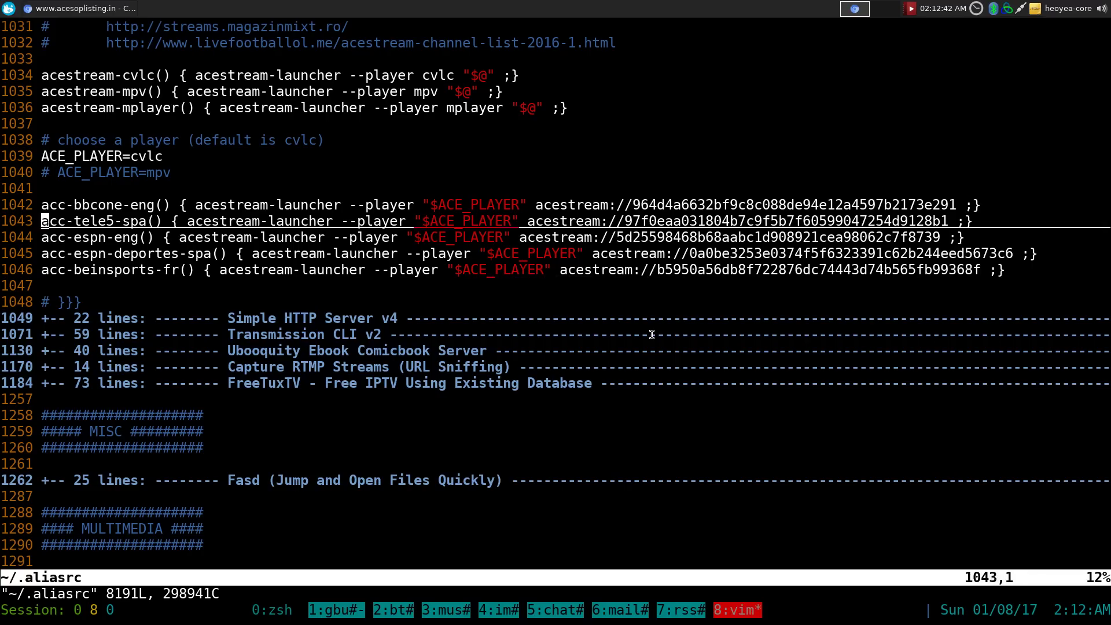
Review the Acestream CLI section upward from the channel functions to the LINK comment on line 1027
key("k")
key("k")
key("k")
key("k")
key("k")
key("k")
key("k")
key("k")
key("k")
key("k")
key("k")
key("k")
key("k")
key("k")
key("k")
key("k")
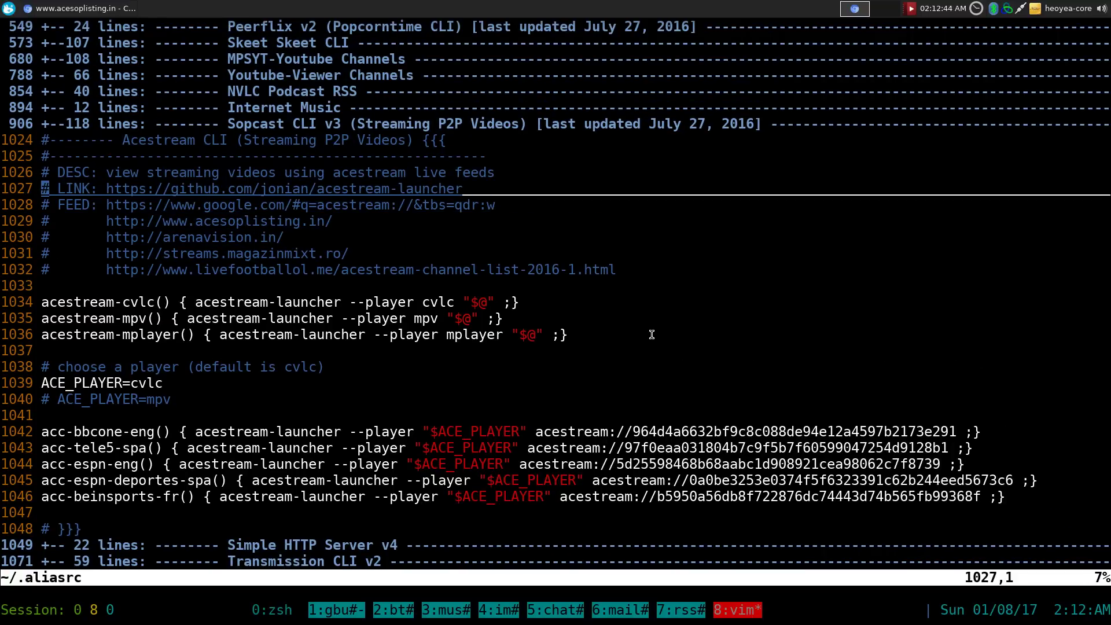
Fold the Acestream CLI section, unfold the Sopcast CLI v3 section and look through its feed comments
key("z")
key("c")
key("k")
key("z")
key("o")
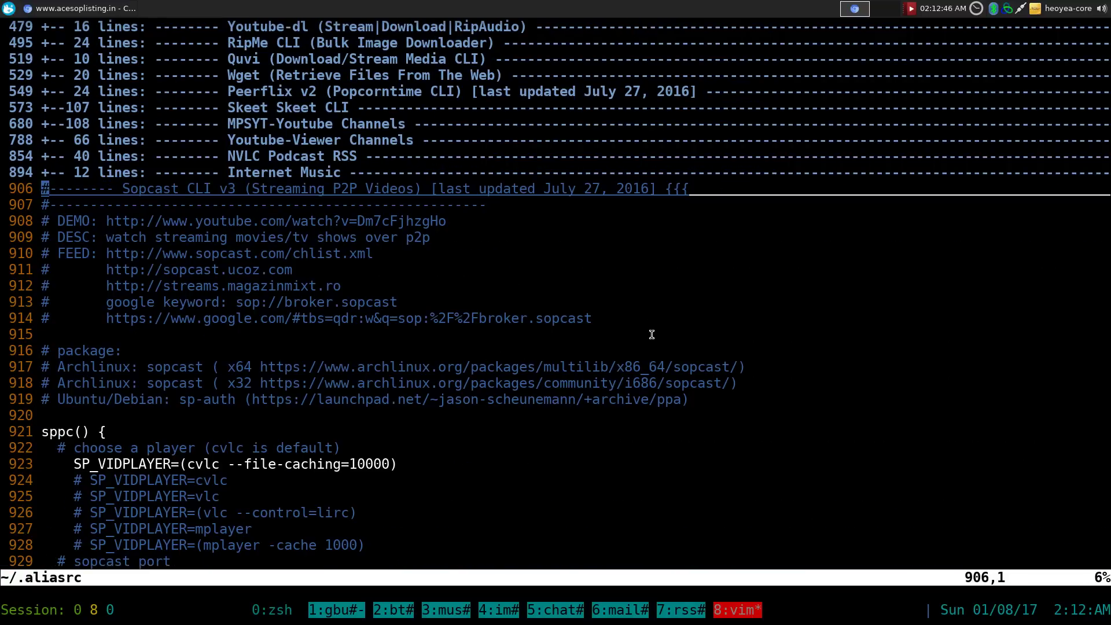
key("j")
key("j")
key("j")
key("j")
key("j")
key("j")
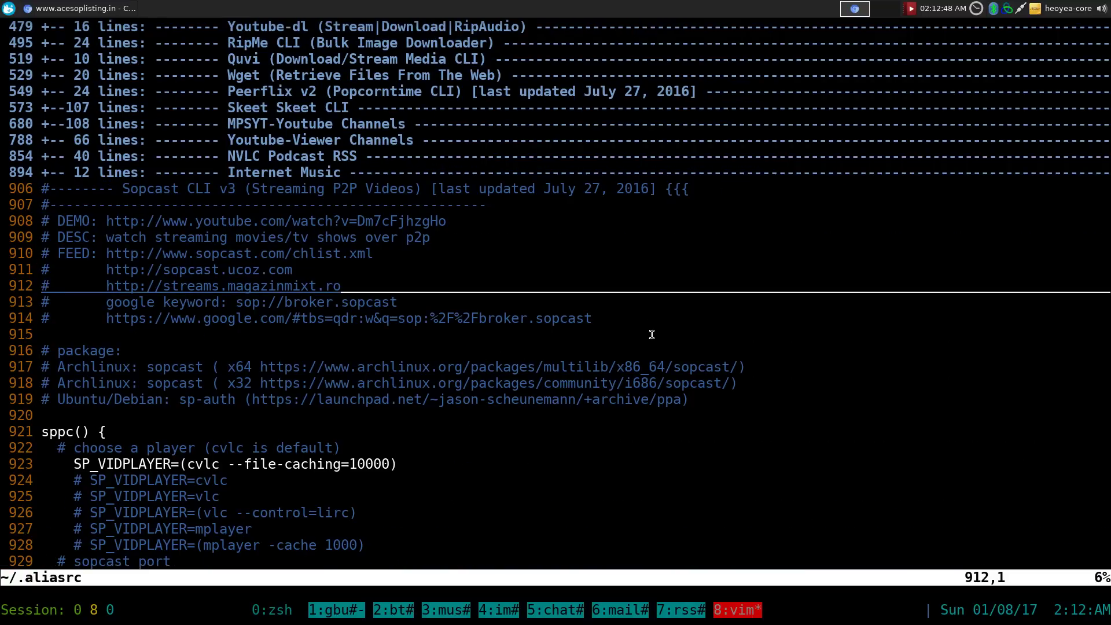
Fold the Sopcast CLI v3 section and unfold the Acestream CLI section again
key("z")
key("c")
key("j")
key("z")
key("o")
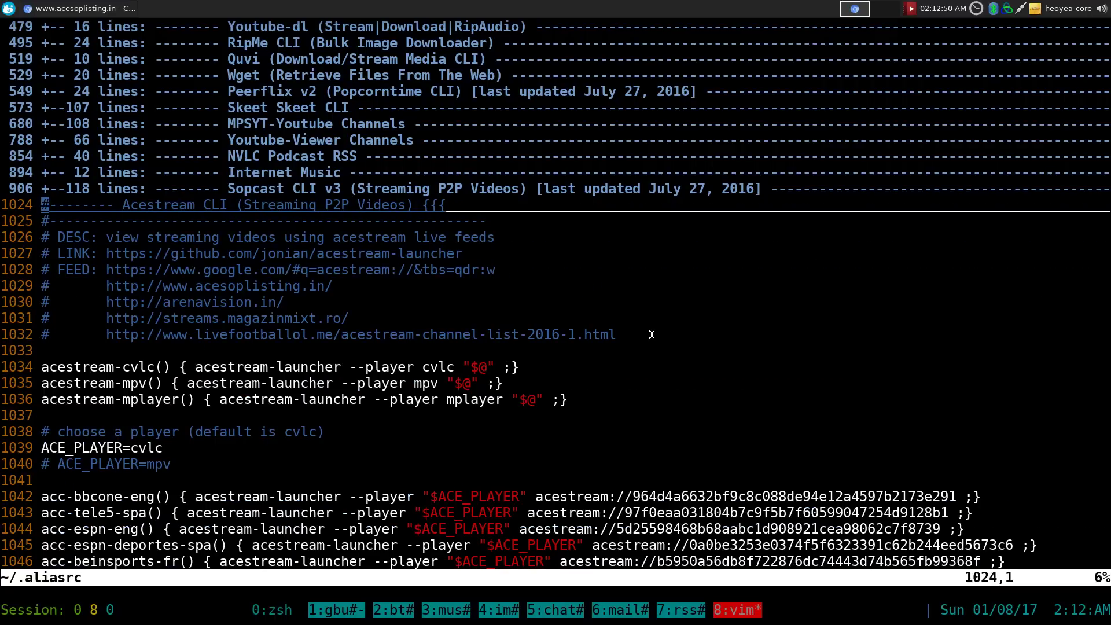
Read down the Acestream CLI section from its header to the acc-tele5-spa function on line 1043
key("j")
key("j")
key("j")
key("j")
key("j")
key("j")
key("j")
key("j")
key("j")
key("j")
key("j")
key("j")
key("j")
key("j")
key("j")
key("j")
key("j")
key("j")
key("j")
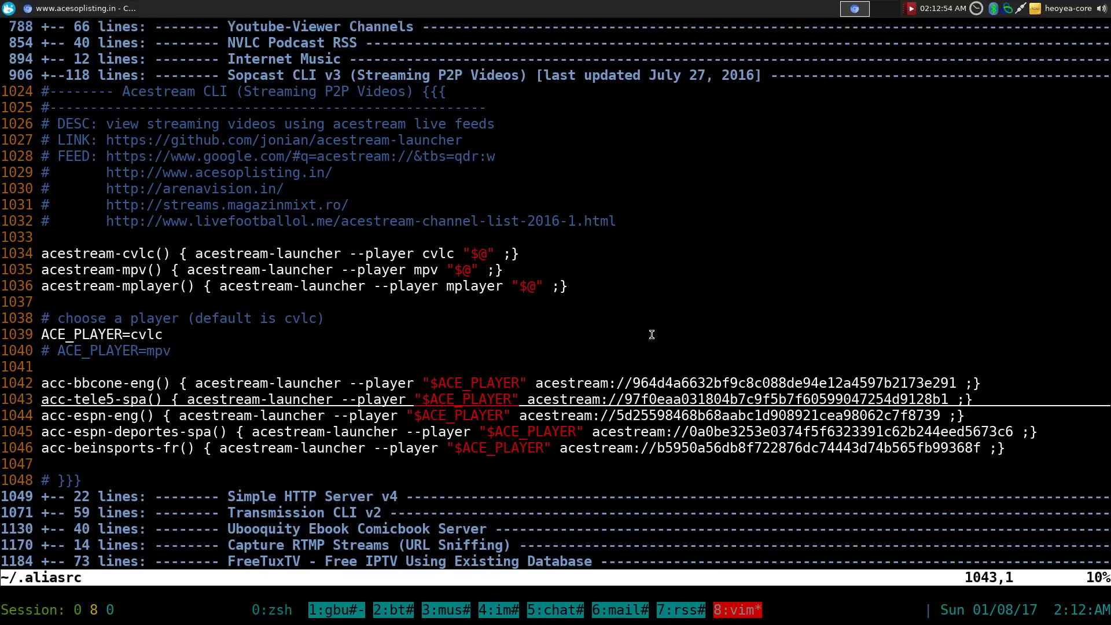
Return to the acestream-cvlc function on line 1034 and highlight that line for inspection
key("k")
key("k")
key("k")
key("k")
key("k")
key("k")
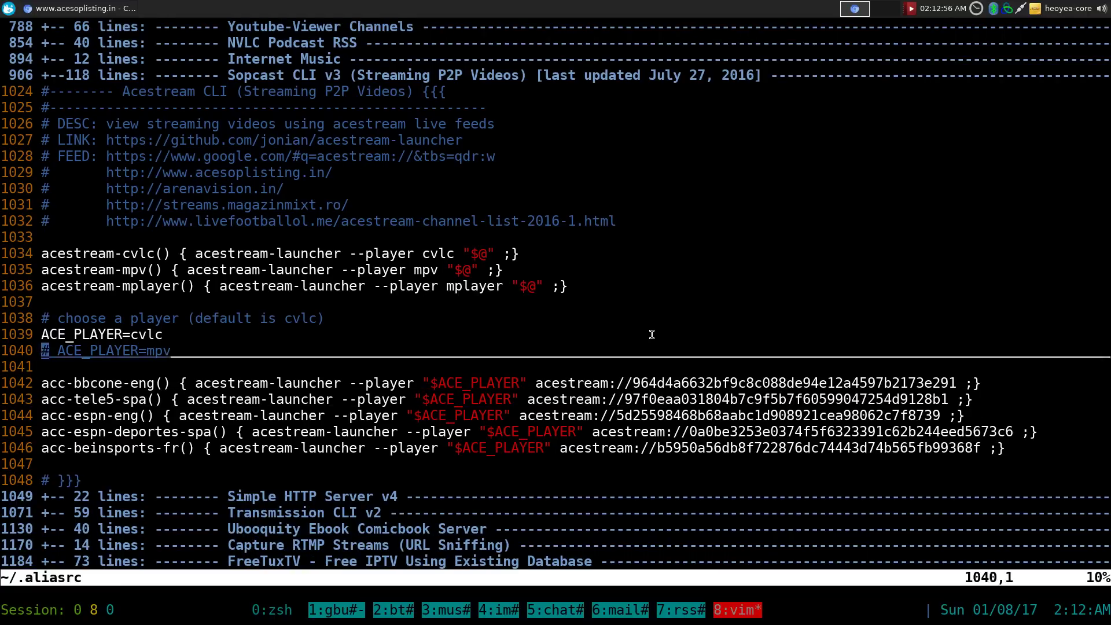
key("k")
key("k")
key("k")
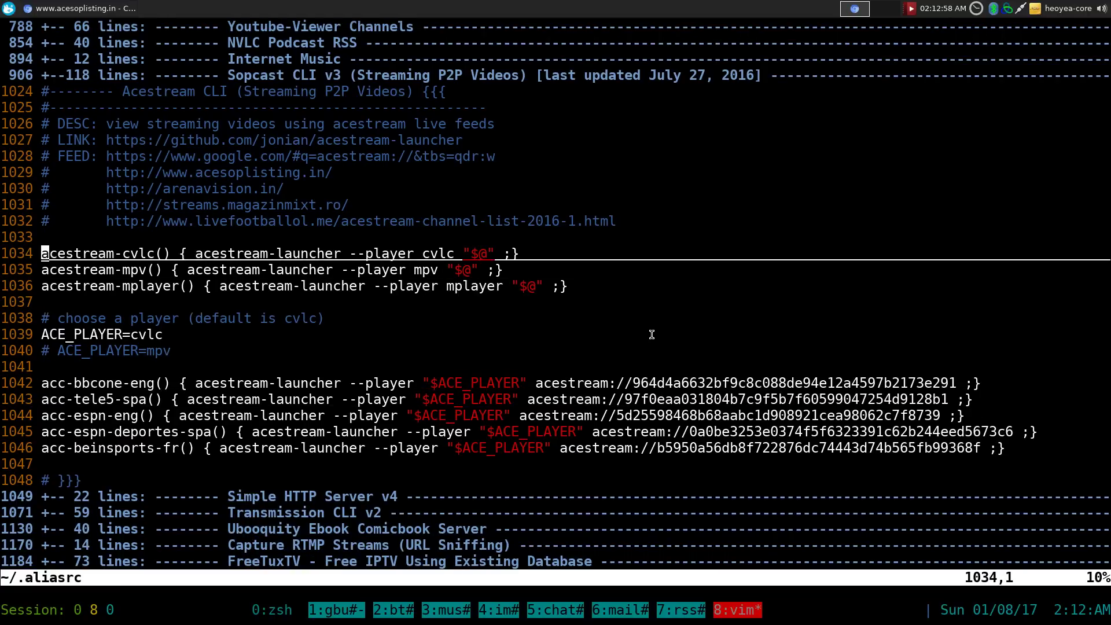
key("shift+v")
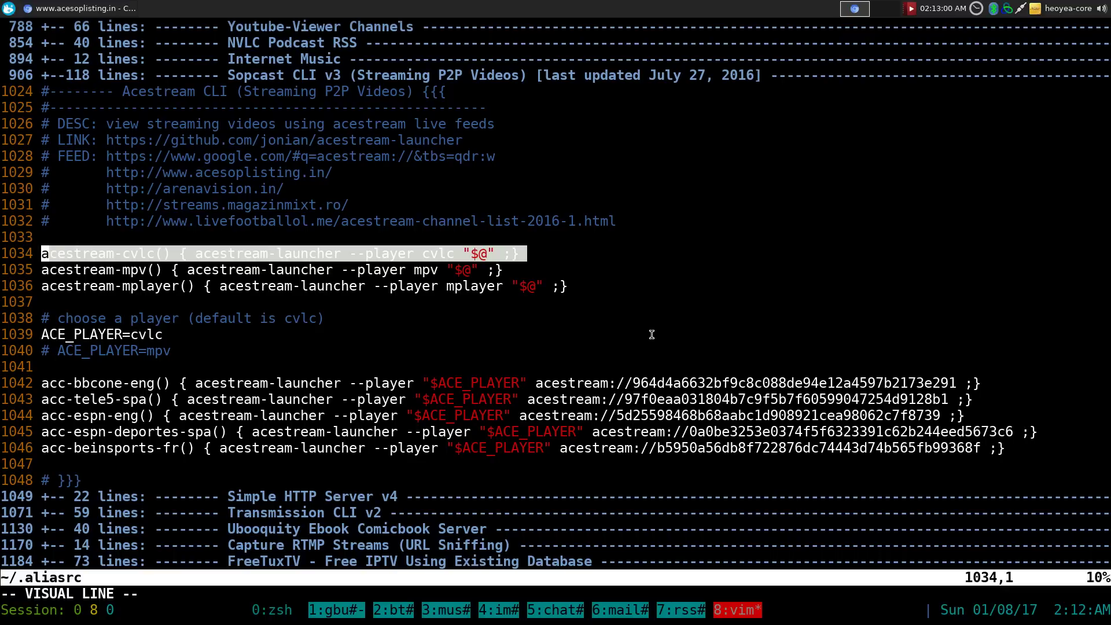
key("Escape")
key("shift+v")
key("Escape")
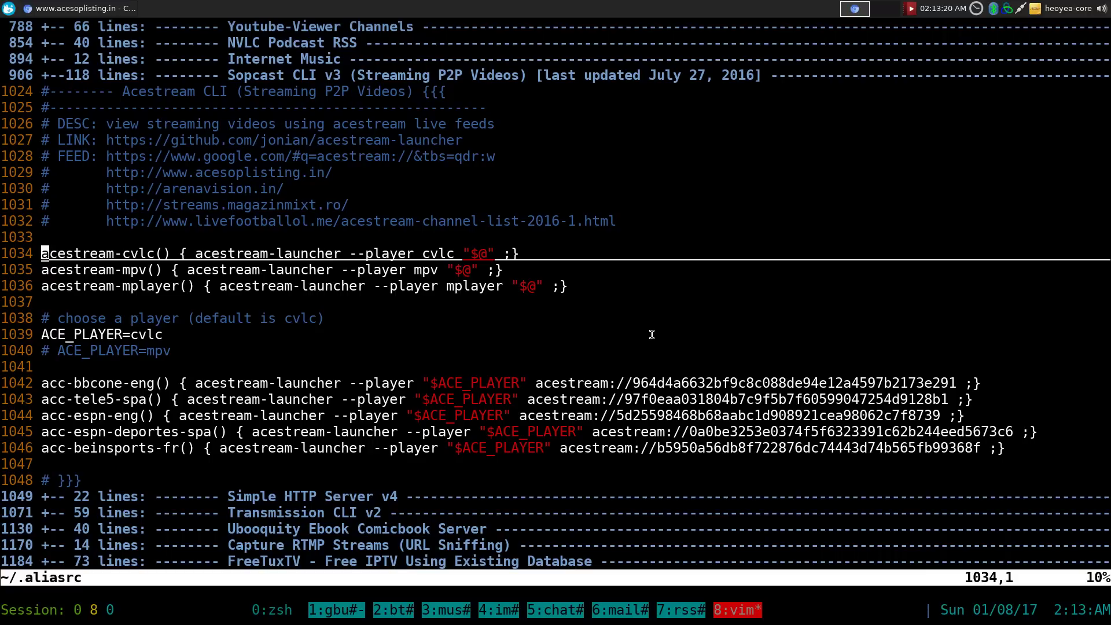
Highlight the acestream-cvlc, acestream-mpv and acestream-mplayer functions on lines 1034 to 1036, ending on the mplayer line
key("shift+v")
key("j")
key("j")
key("Escape")
key("k")
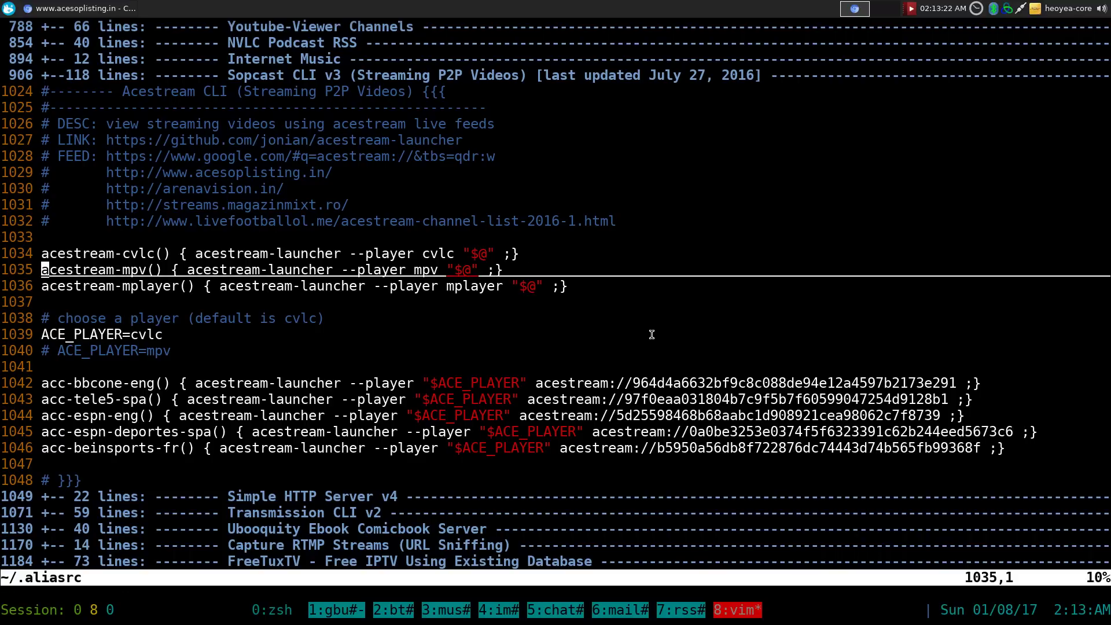
key("j")
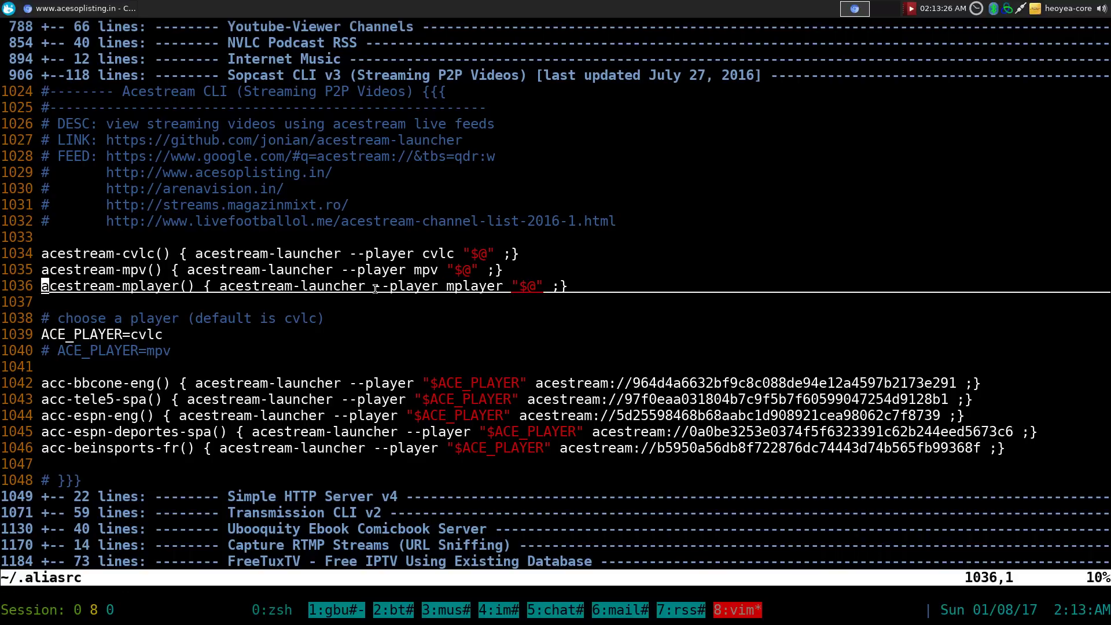
Mark the player option in the acestream-mplayer function, clear the selection and move to the "choose a player" comment
left_click_drag(375, 288, 631, 296)
left_click(499, 291)
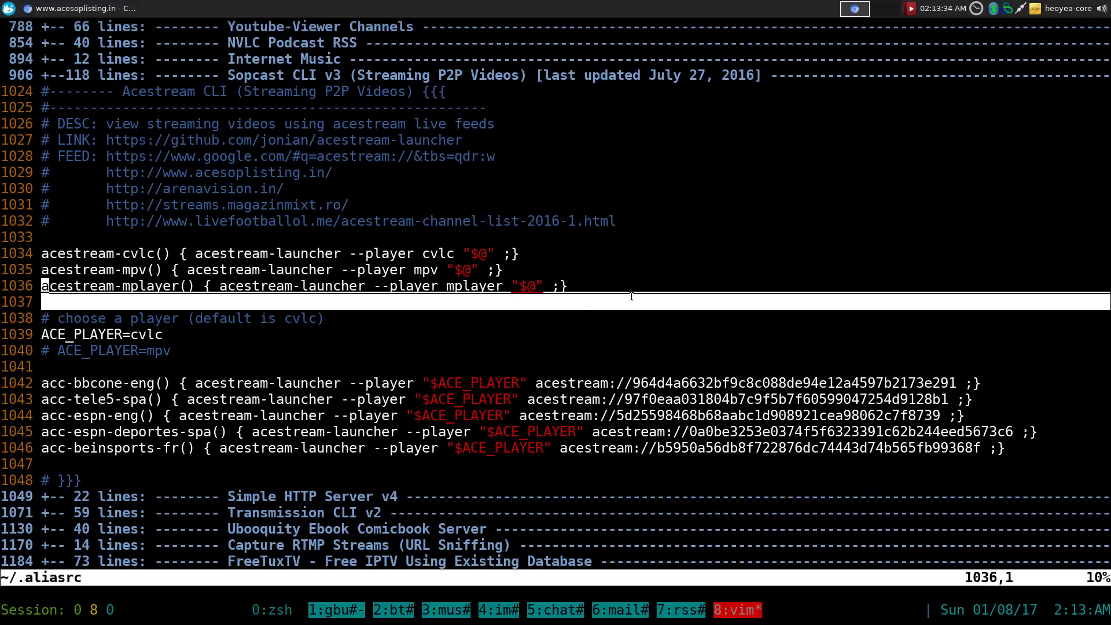
left_click(629, 285)
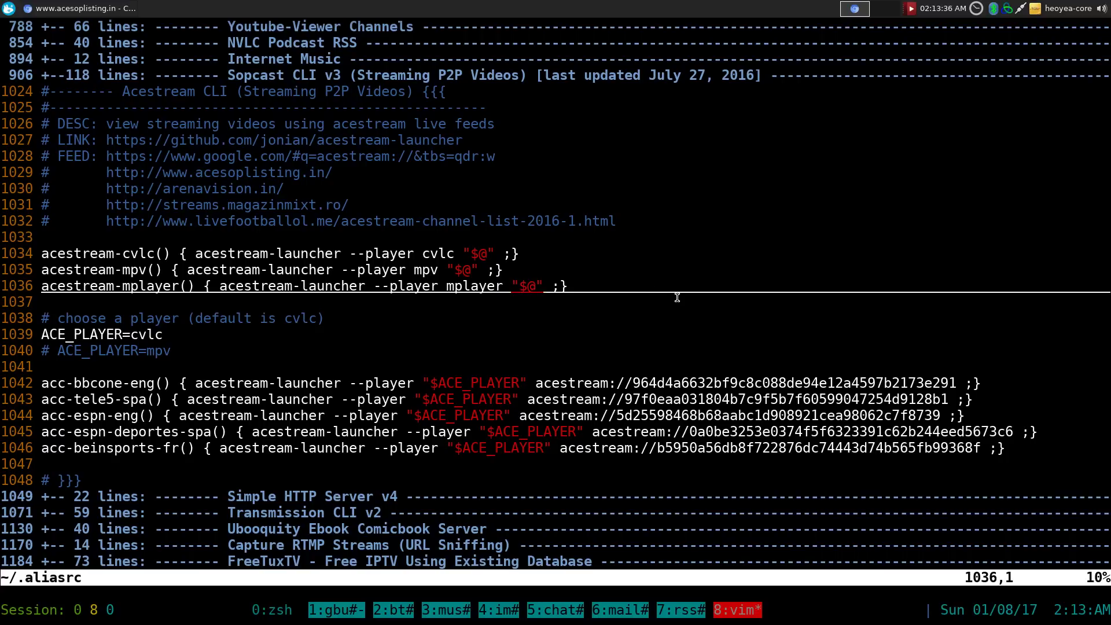
key("j")
key("j")
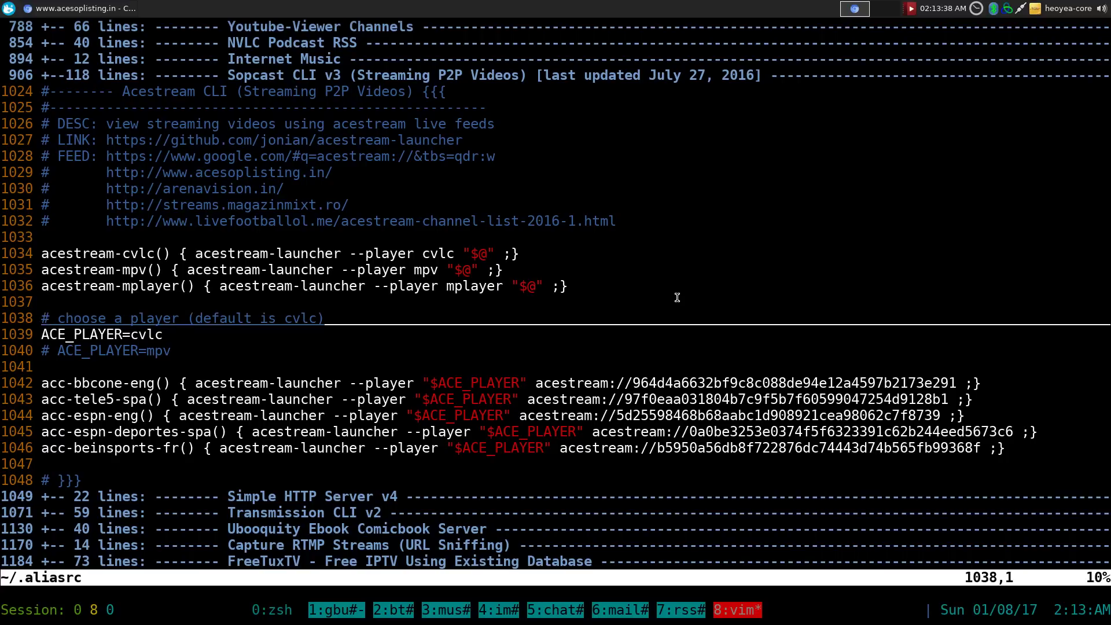
Create a new tmux window and enter acestream-cvlc at its prompt without running it
key("ctrl+a")
key("c")
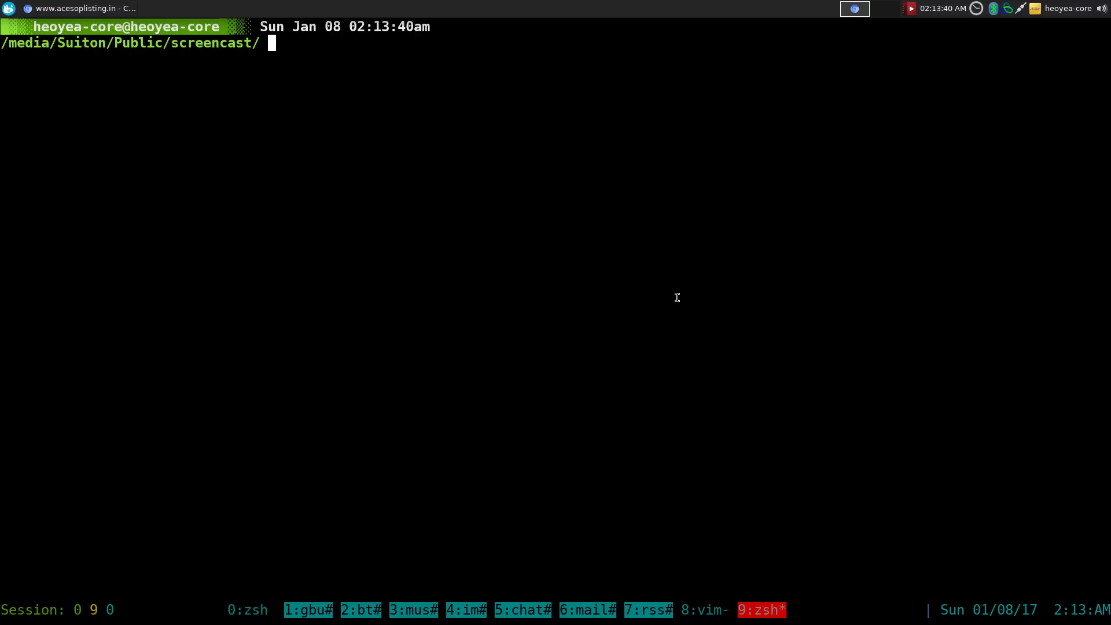
type("acestream")
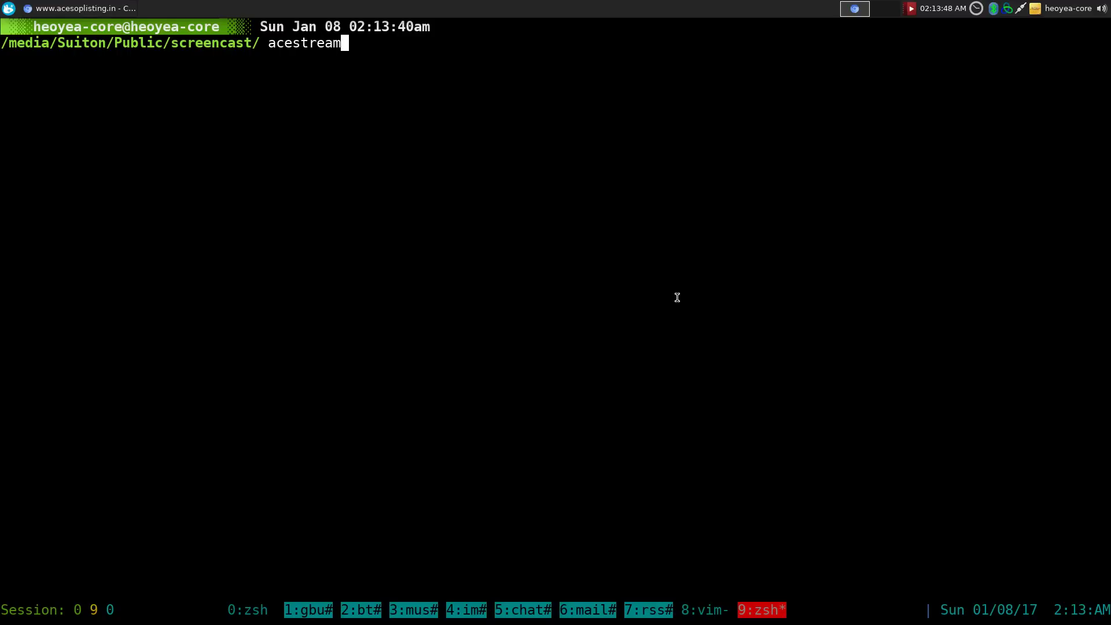
type("-cvlc")
Switch to the browser and copy the link address of the first channel for the FC Barcelona-Obradoiro basketball event on acesoplisting.in
key("alt+Tab")
scroll(850, 371, "down", 3)
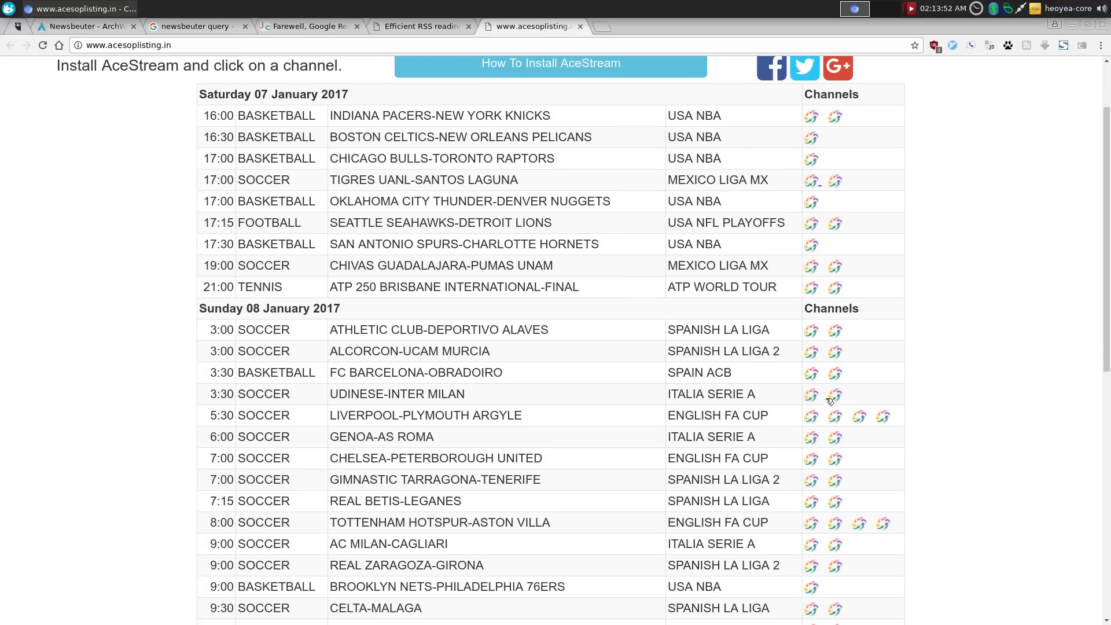
scroll(807, 420, "down", 1)
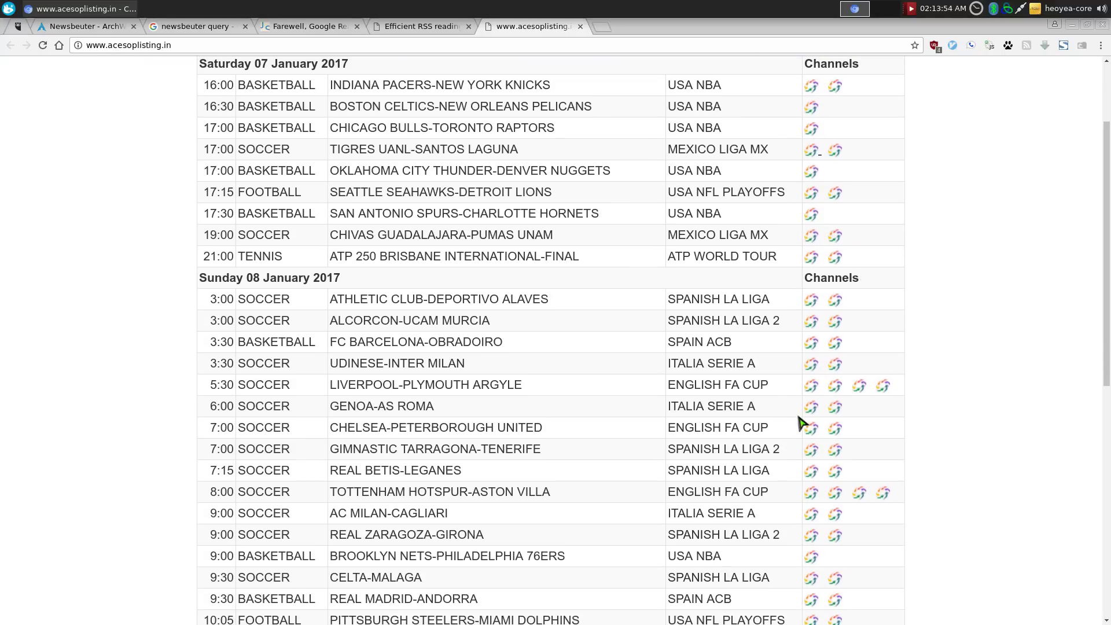
right_click(812, 347)
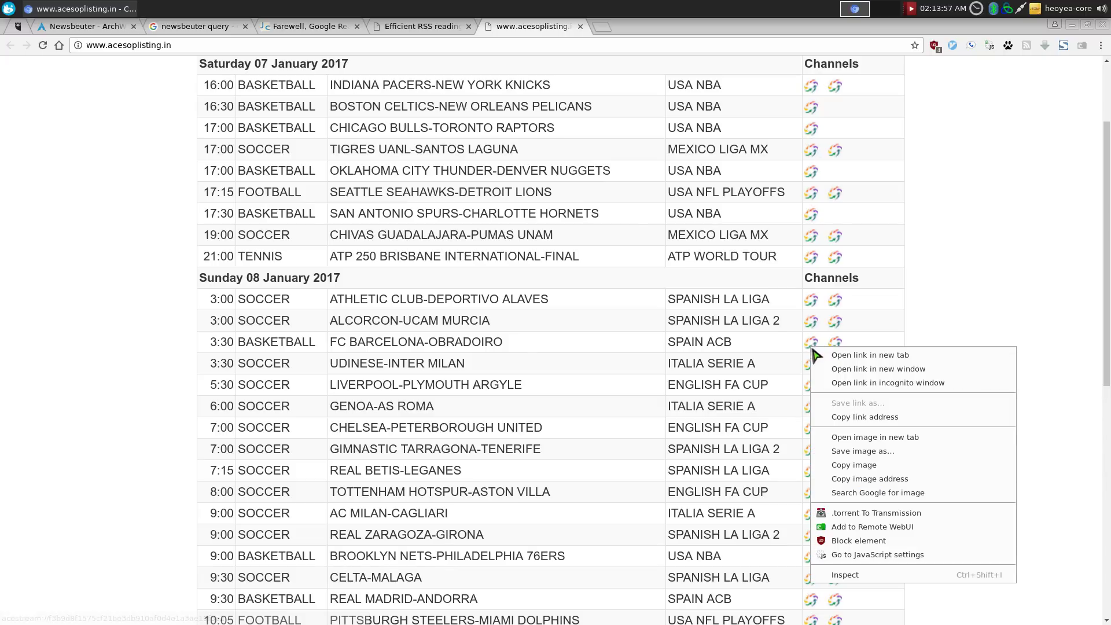
left_click(848, 422)
Back in the terminal, run acestream-cvlc with the copied channel link pasted in double quotes
key("F12")
type("\"")
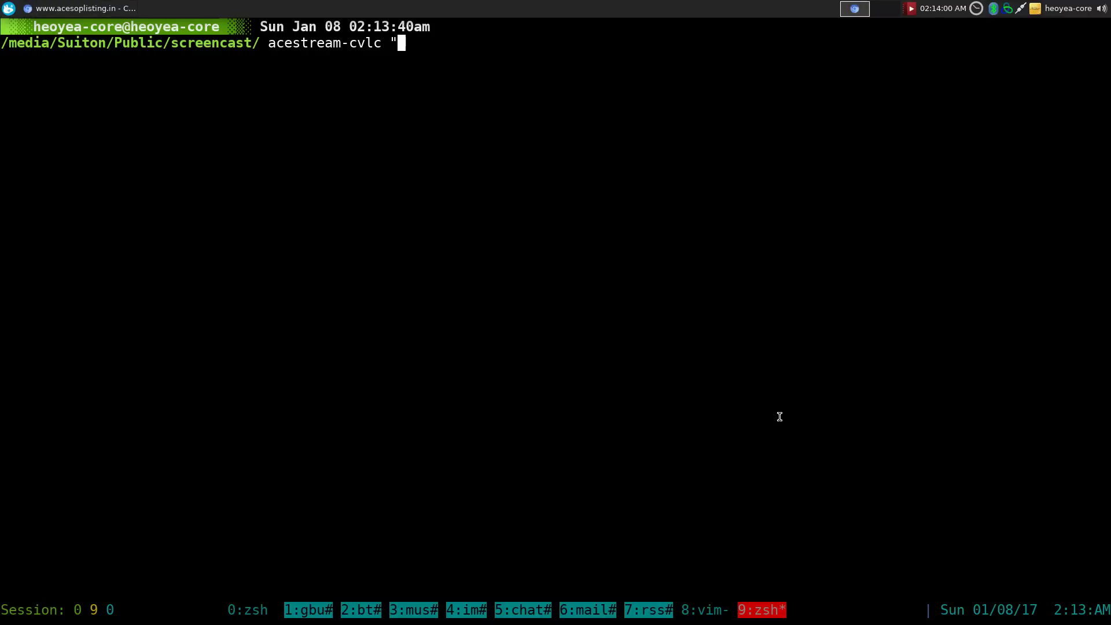
key("ctrl+shift+v")
type("\"")
key("Return")
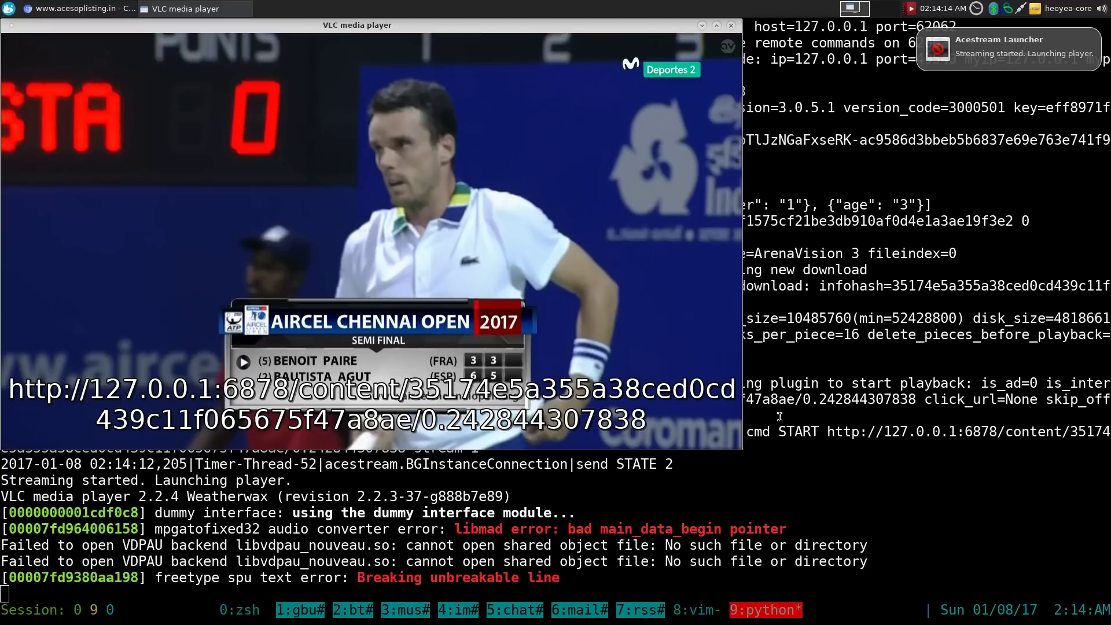
View the playing stream over the browser, close the VLC window, and stop the acestream launcher in the terminal
key("F12")
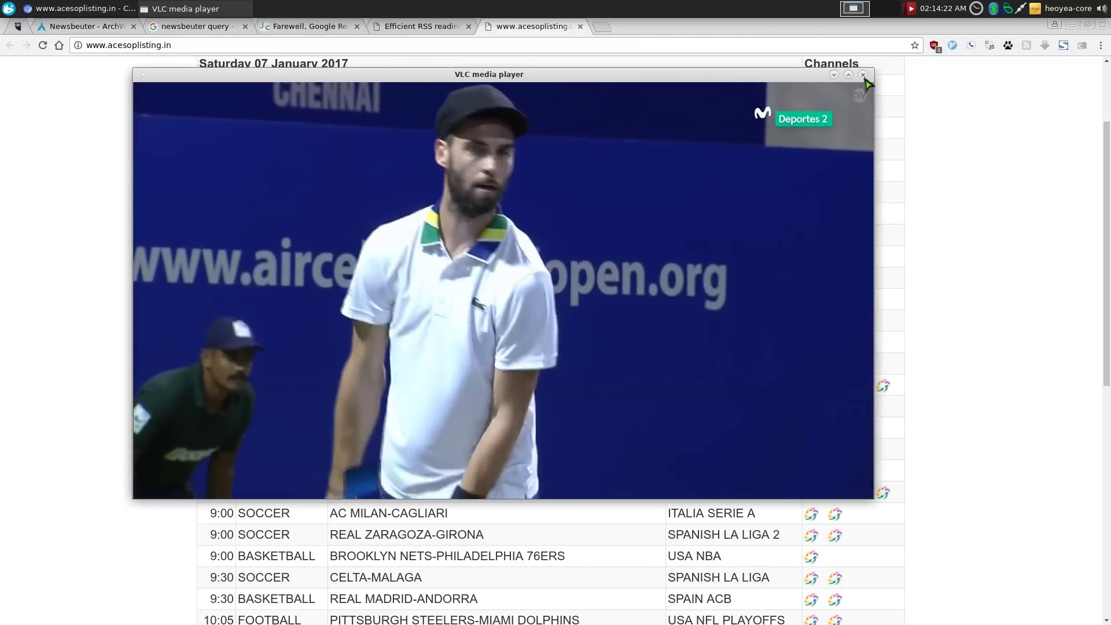
key("F12")
key("ctrl+c")
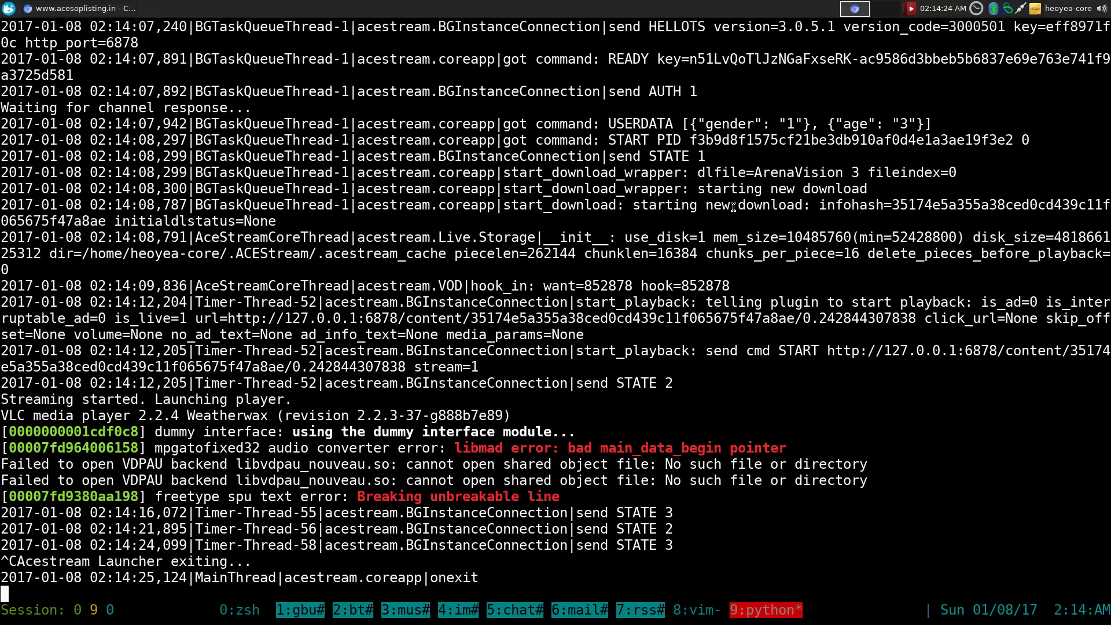
Return to the .aliasrc file in tmux window 8 and duplicate the acc-beinsports-fr function line below itself
key("ctrl+b")
key("8")
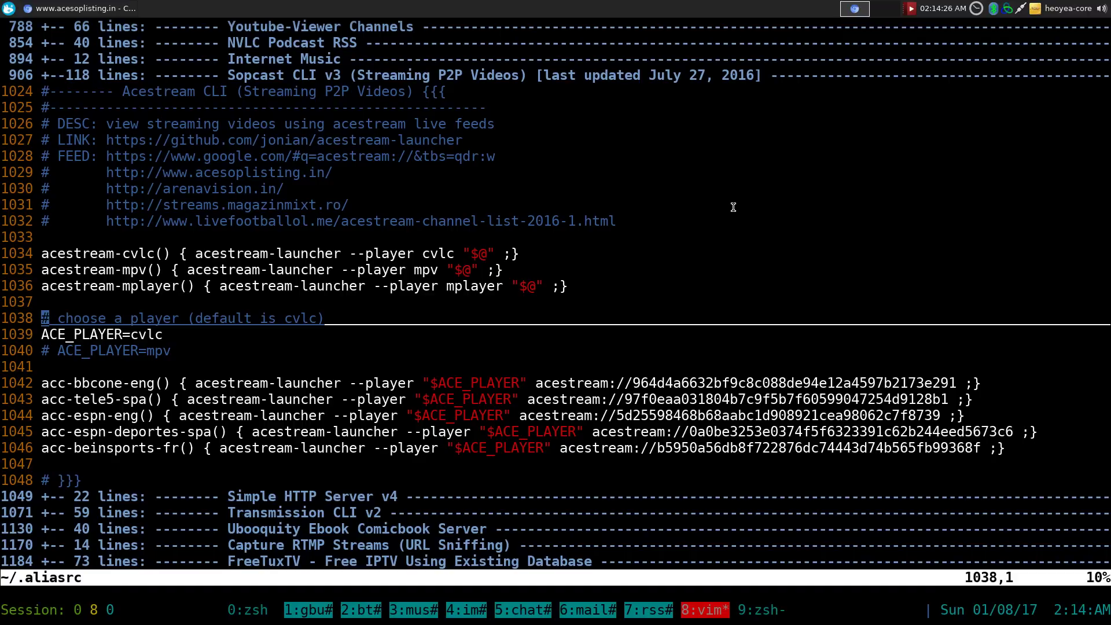
key("j")
key("j")
key("j")
key("j")
key("j")
key("j")
key("j")
key("j")
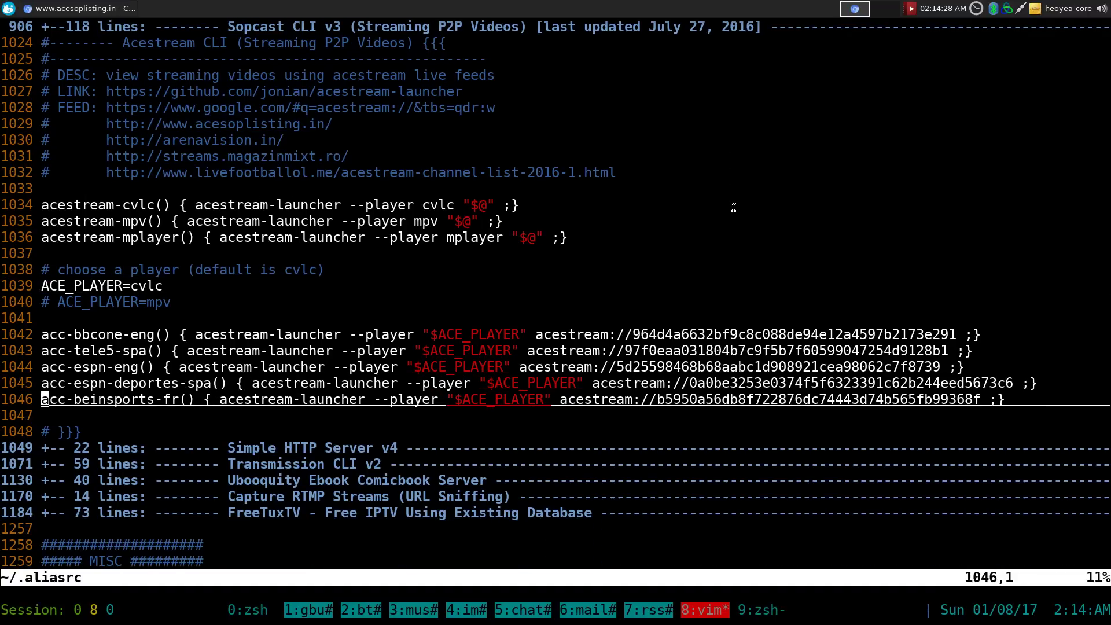
key("y")
key("y")
key("p")
Rename the duplicated function on line 1047 to acc-tennis
key("l")
key("l")
key("l")
key("l")
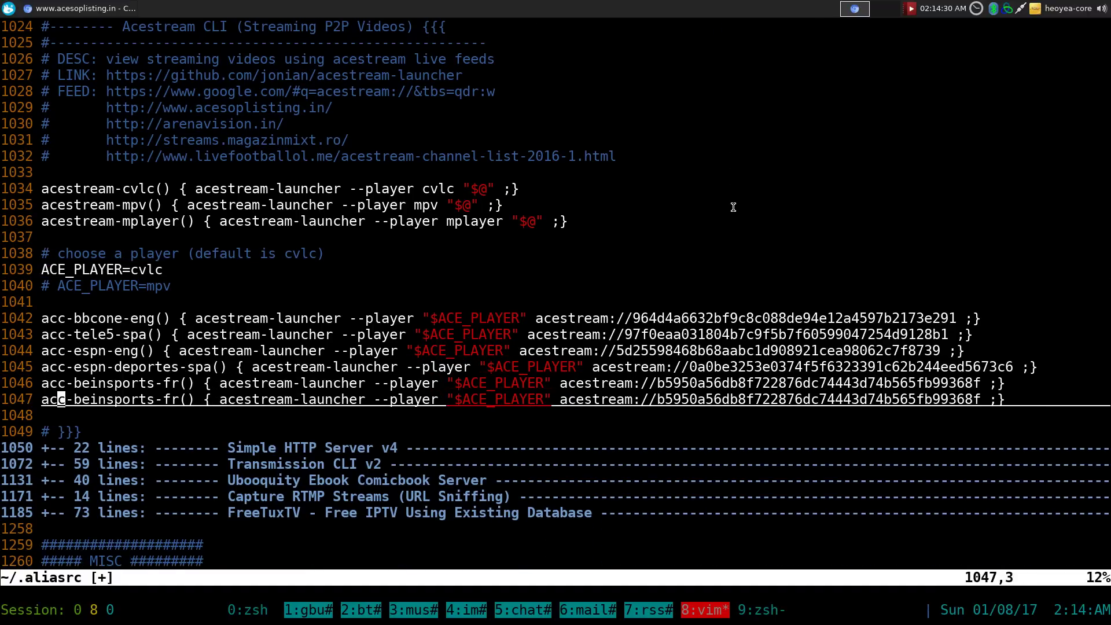
key("c")
key("w")
key("ctrl+o")
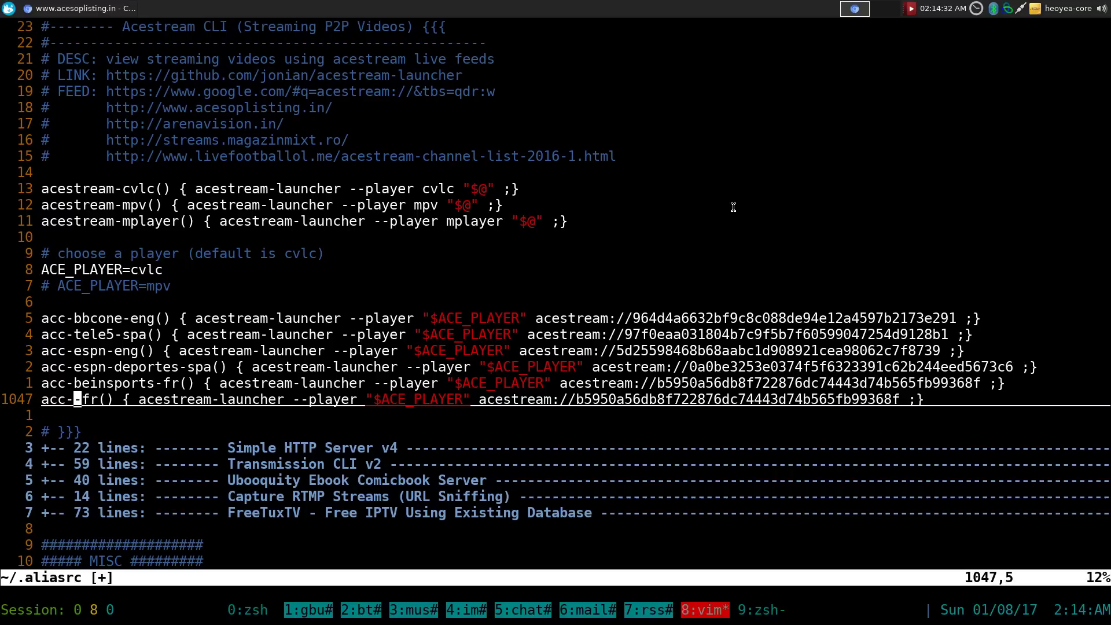
type("dt(")
type("tennis")
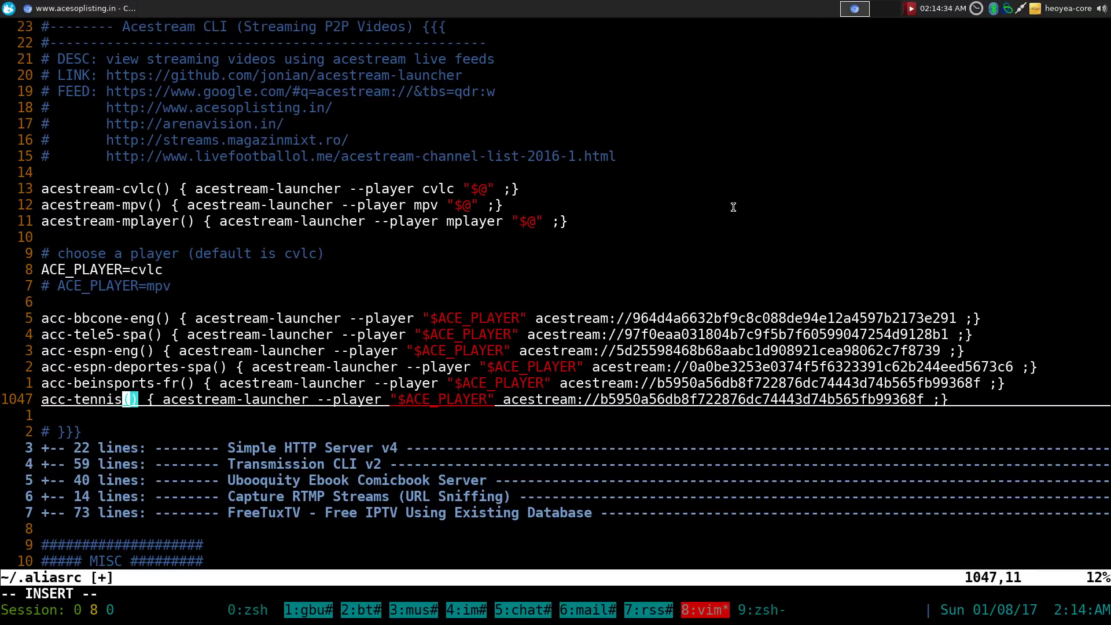
Replace the channel address in the acc-tennis function with the copied acestream://f3b9d8f1575cf21be3db910af0d4e1a3ae19f3e2 link
key("Escape")
key("l")
key("l")
key("l")
key("l")
key("l")
key("l")
key("l")
key("l")
key("l")
key("l")
key("l")
key("l")
key("l")
key("l")
key("l")
key("l")
key("l")
key("l")
key("l")
key("l")
key("l")
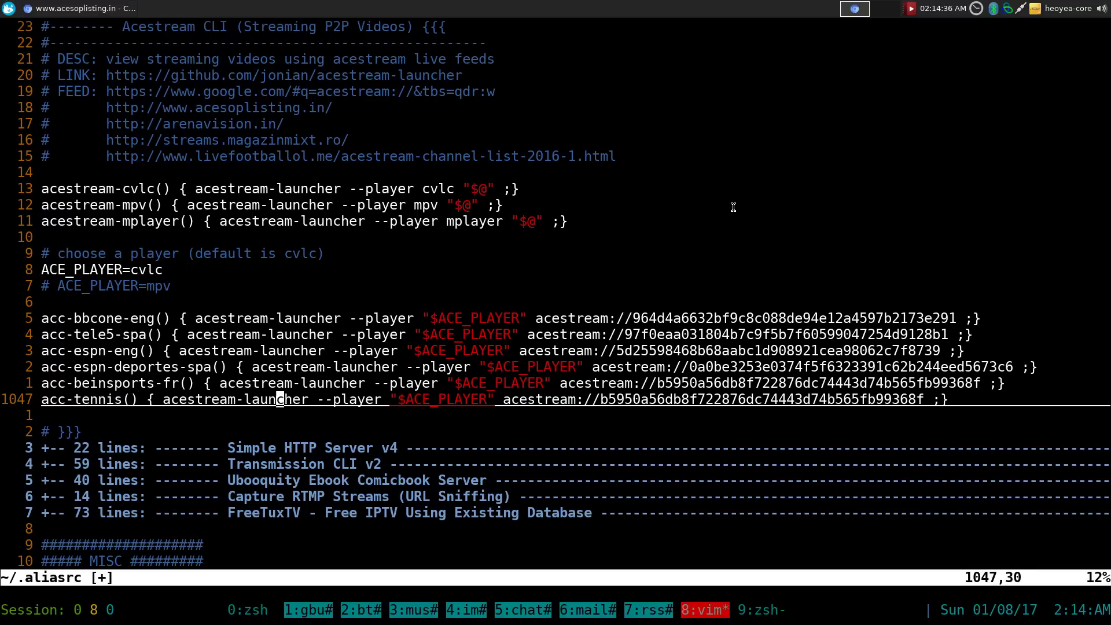
key("l")
key("l")
key("l")
key("l")
key("l")
key("l")
key("l")
key("l")
key("l")
key("c")
key("W")
key("shift+Insert")
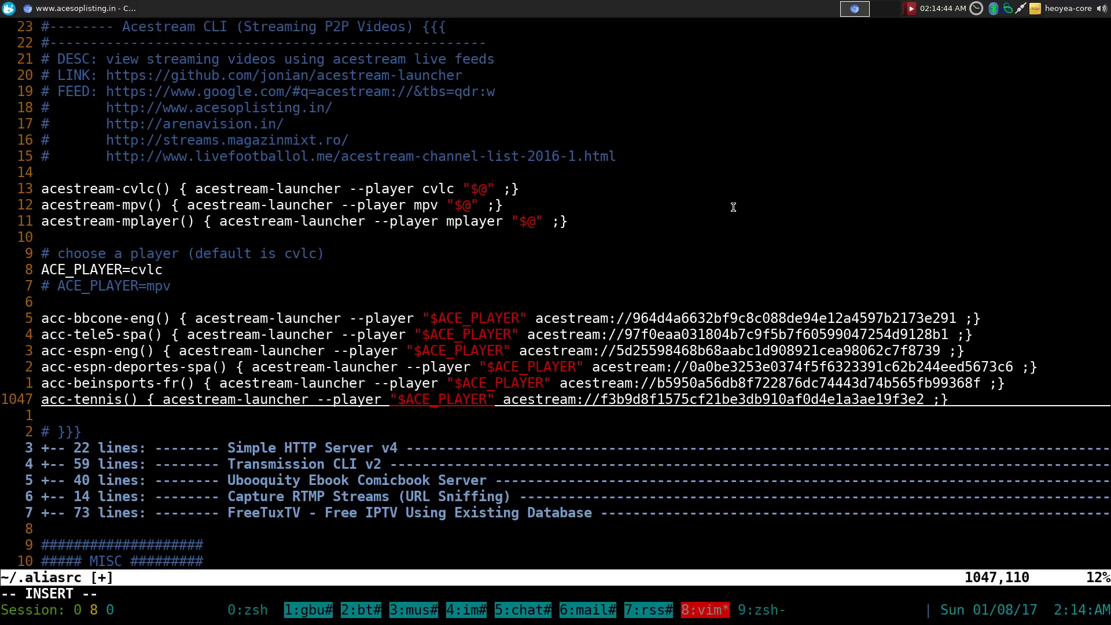
key("Escape")
left_click_drag(503, 399, 810, 411)
left_click(855, 403)
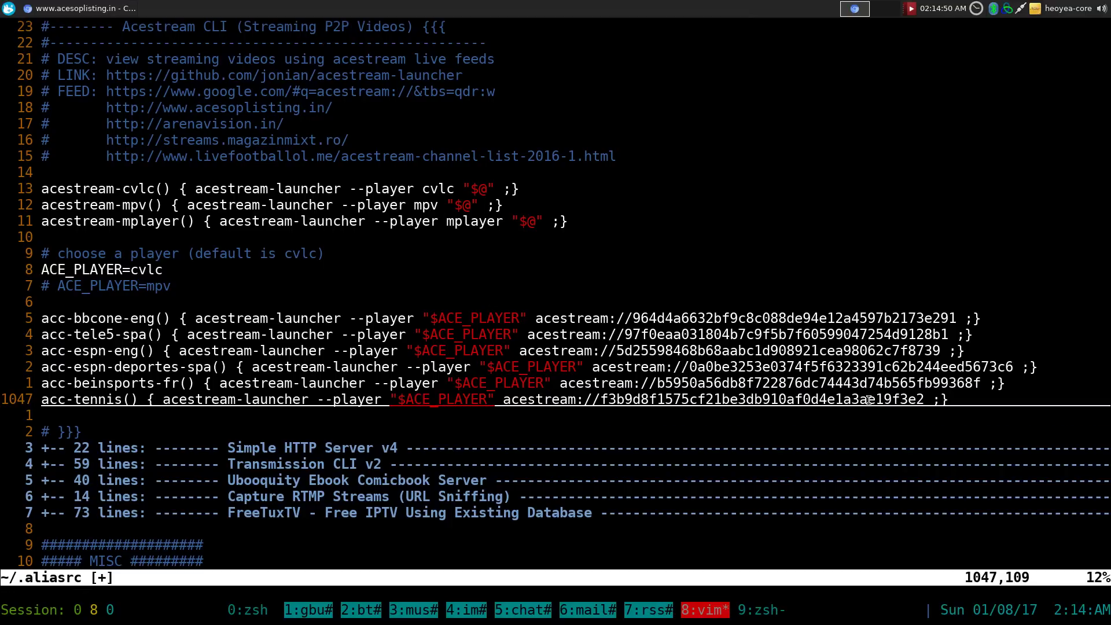
Save and close .aliasrc, and start a new zsh shell to load the edited functions
type("wq")
key("Return")
type("zsh")
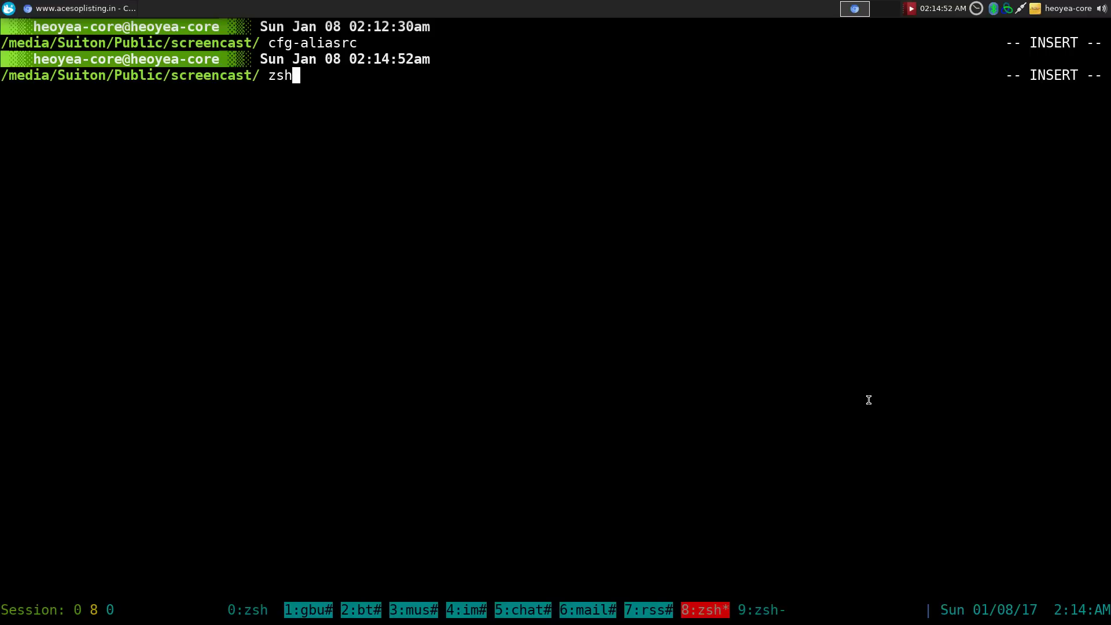
key("Return")
Run the acc-tennis function to play the channel
type("a")
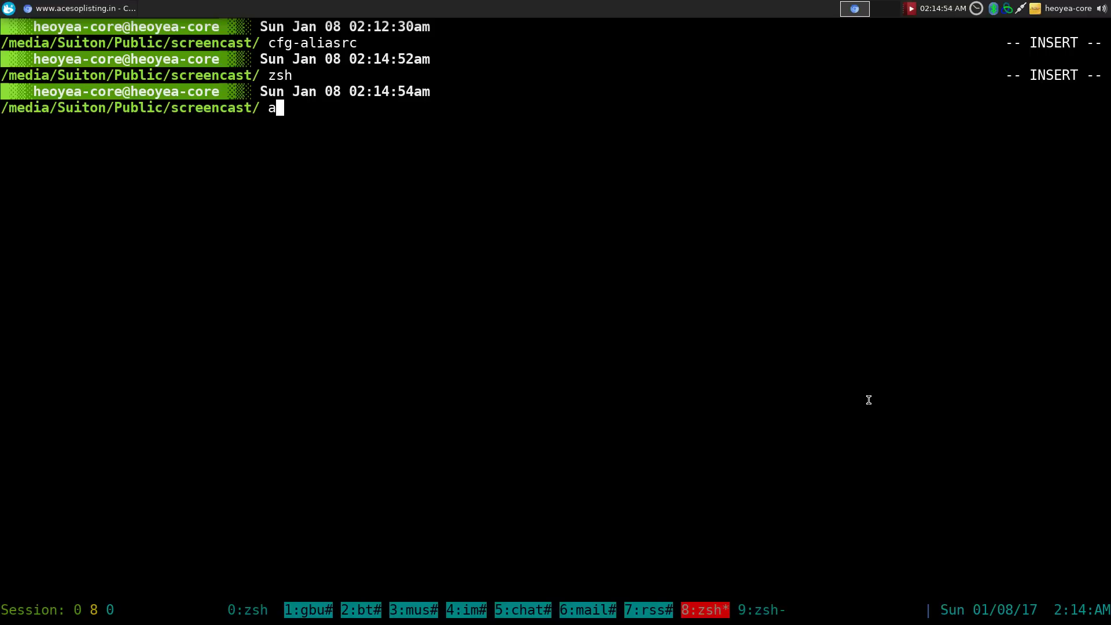
type("cc-tennis")
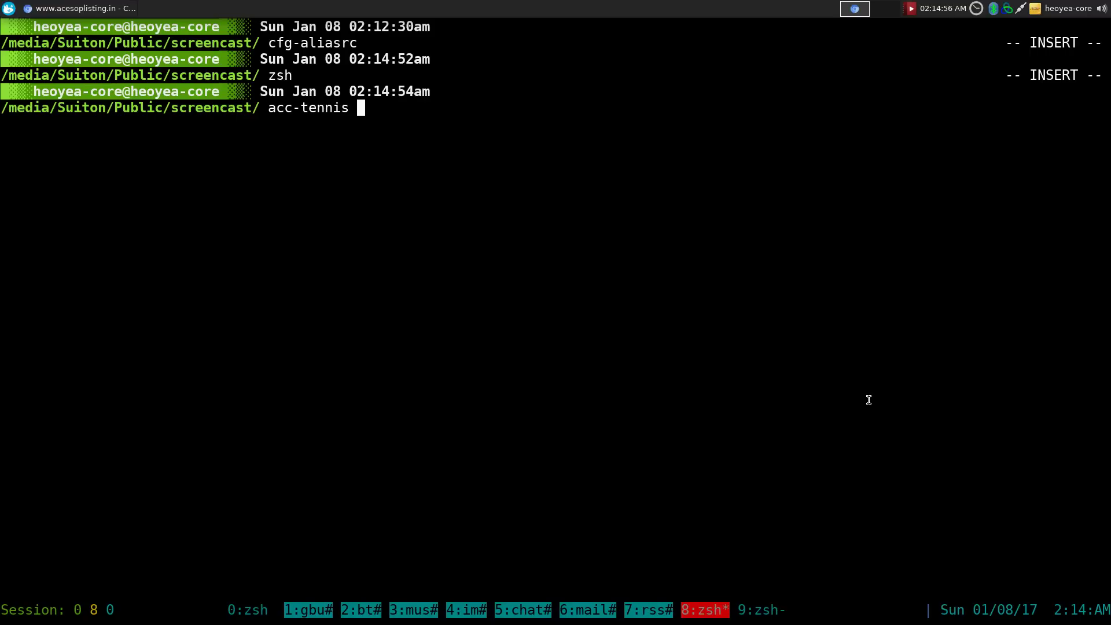
key("Return")
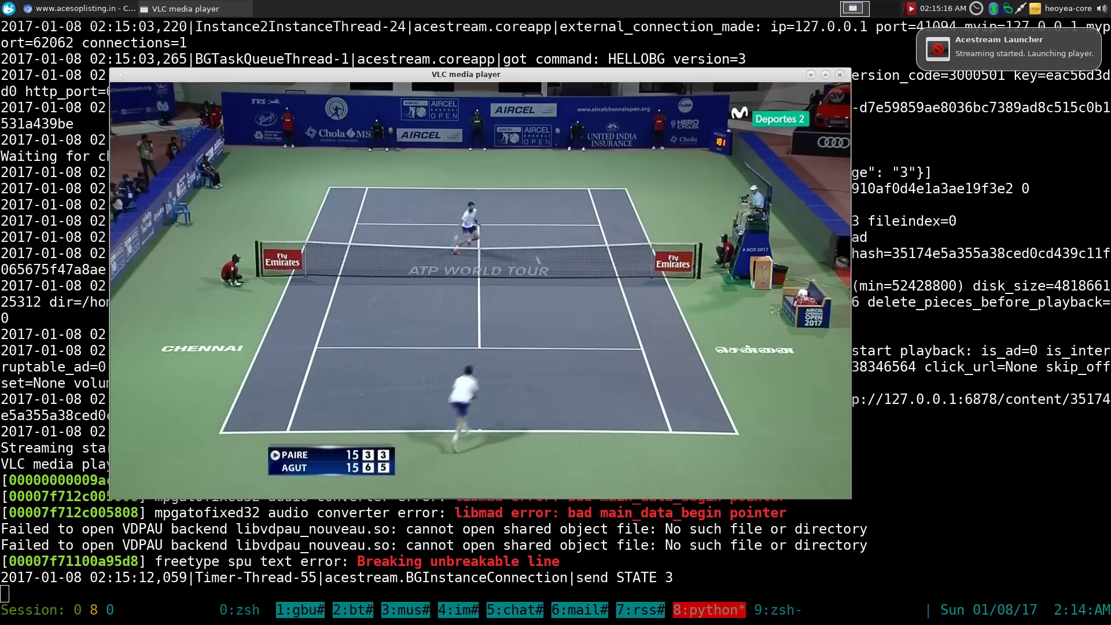
Close the player, stop the acestream launcher, and clear the terminal screen
key("alt+Tab")
key("ctrl+c")
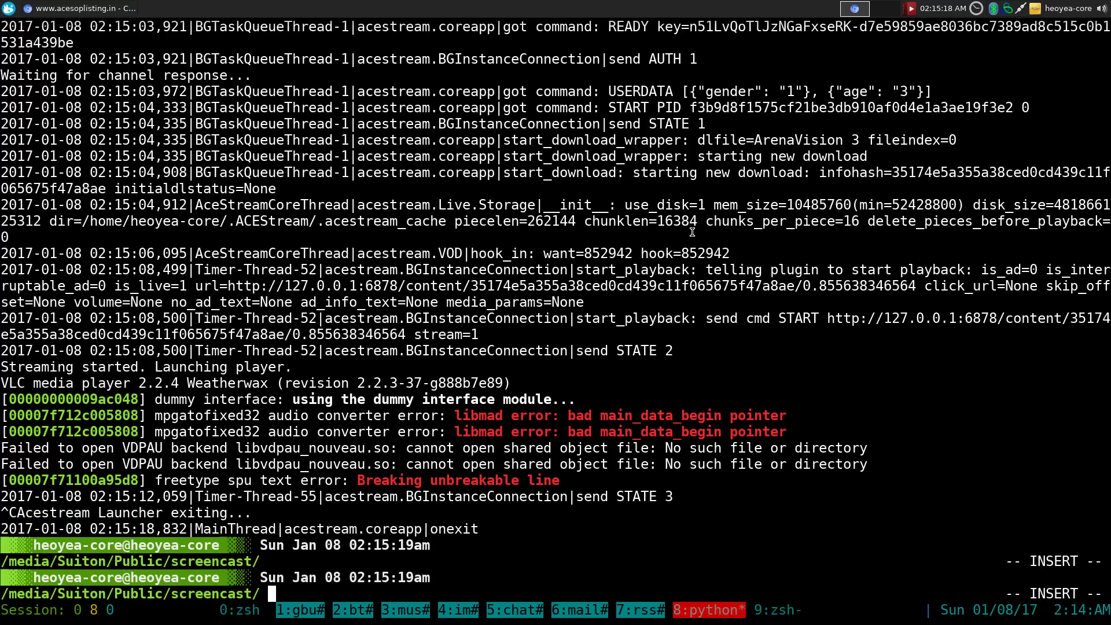
key("ctrl+l")
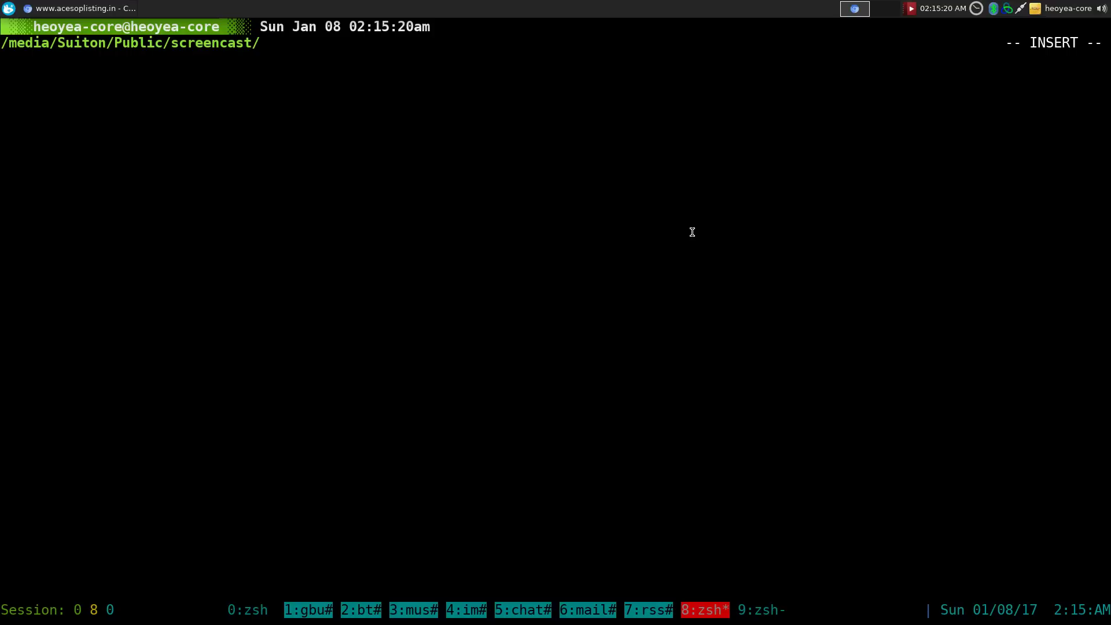
List the completions for acc and cycle through the channel functions to acc-tennis, leaving the command without starting it
type("acc")
key("Tab")
key("Tab")
key("Tab")
key("Tab")
key("Tab")
key("Tab")
key("Tab")
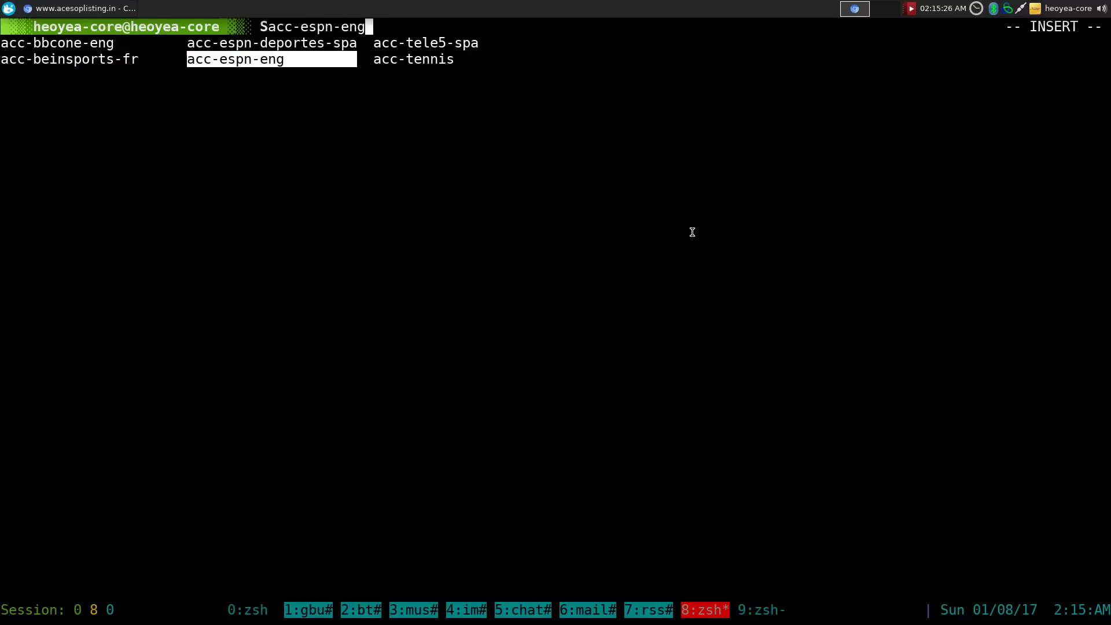
key("Tab")
key("Tab")
key("Tab")
key("Tab")
key("Tab")
key("Tab")
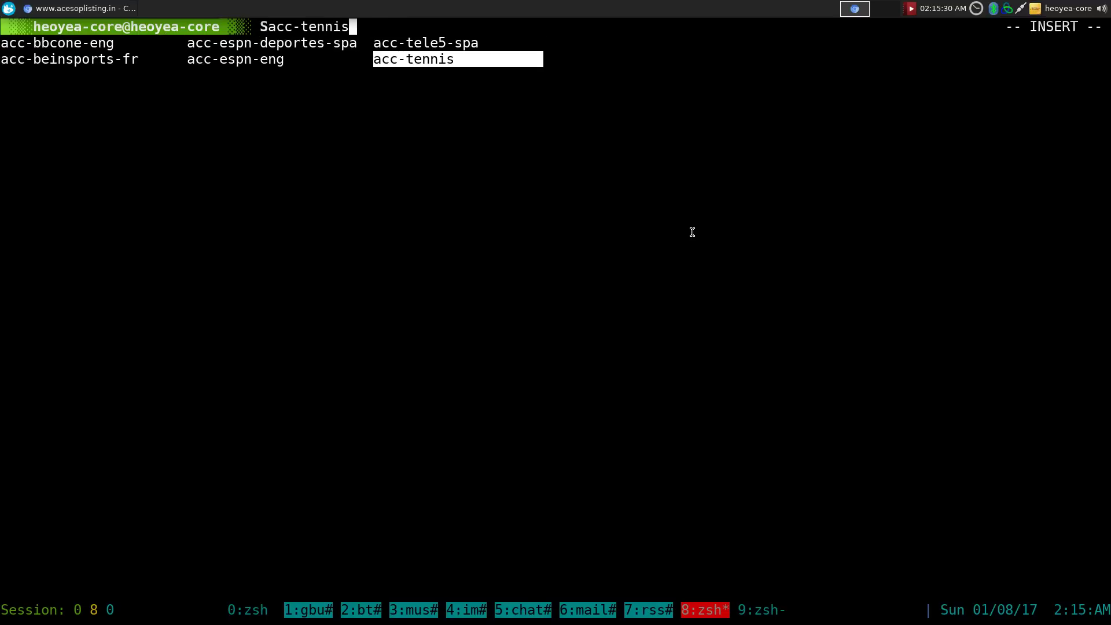
key("Return")
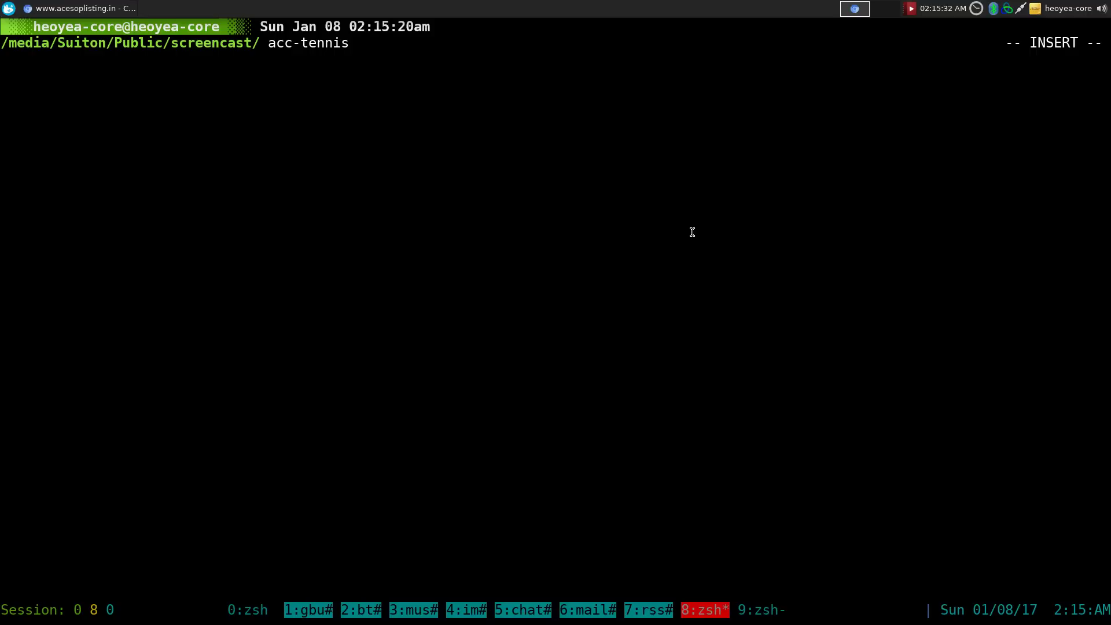
key("Return")
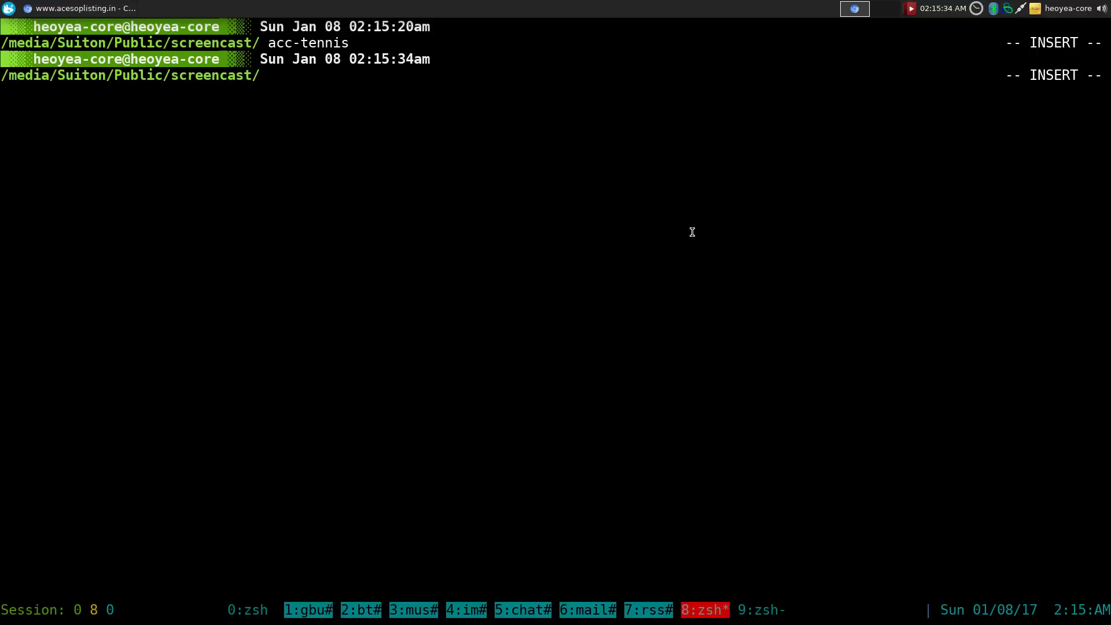
Clear the terminal, reopen the alias file with cfg-aliasrc, and go up to the Acestream CLI description on line 1026
key("ctrl+l")
type("cfg-aliasrc")
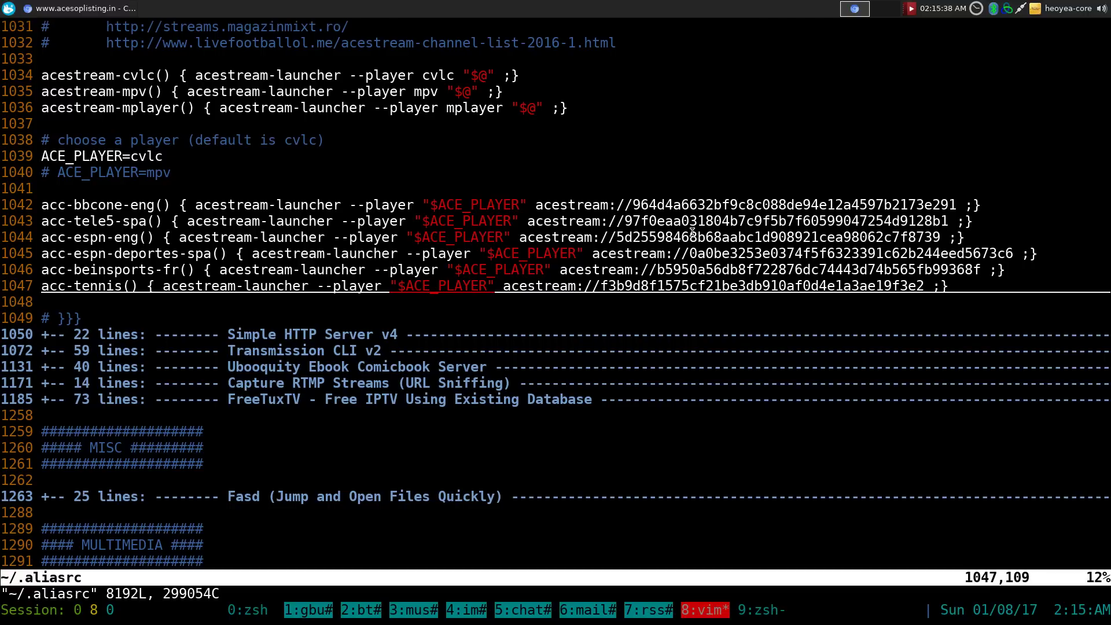
key("k")
key("k")
key("k")
key("k")
key("k")
key("k")
key("k")
key("k")
key("k")
key("k")
key("k")
key("k")
key("k")
key("k")
key("k")
key("k")
key("k")
key("k")
key("k")
key("k")
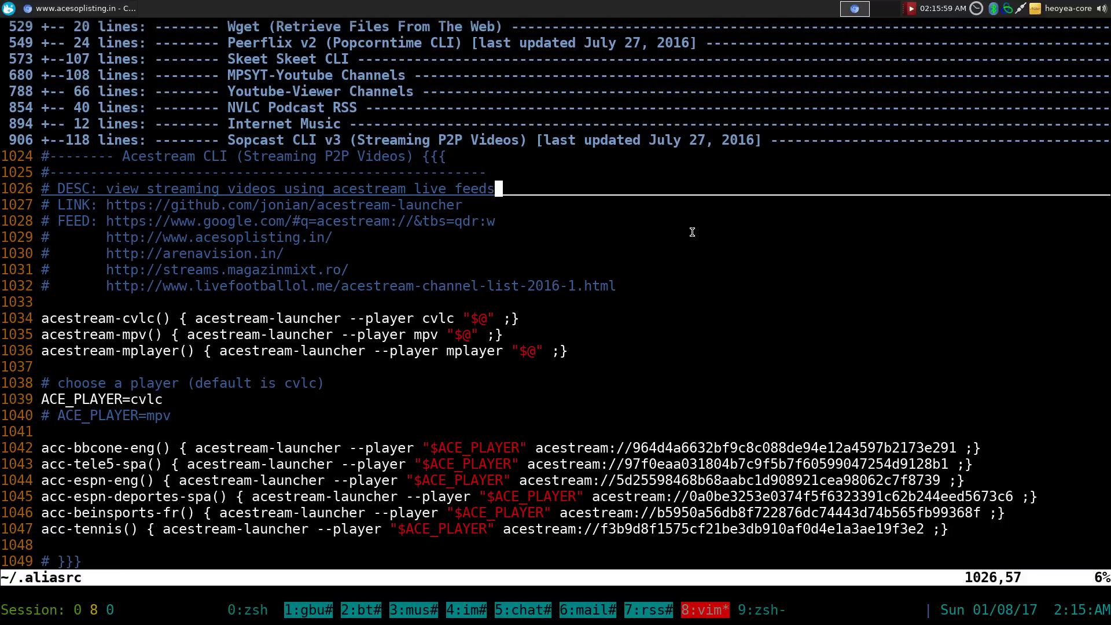
Go through the feed addresses below the description and bring up the Google acestream:// search feed in the browser
key("j")
key("j")
key("j")
key("j")
key("j")
key("j")
key("j")
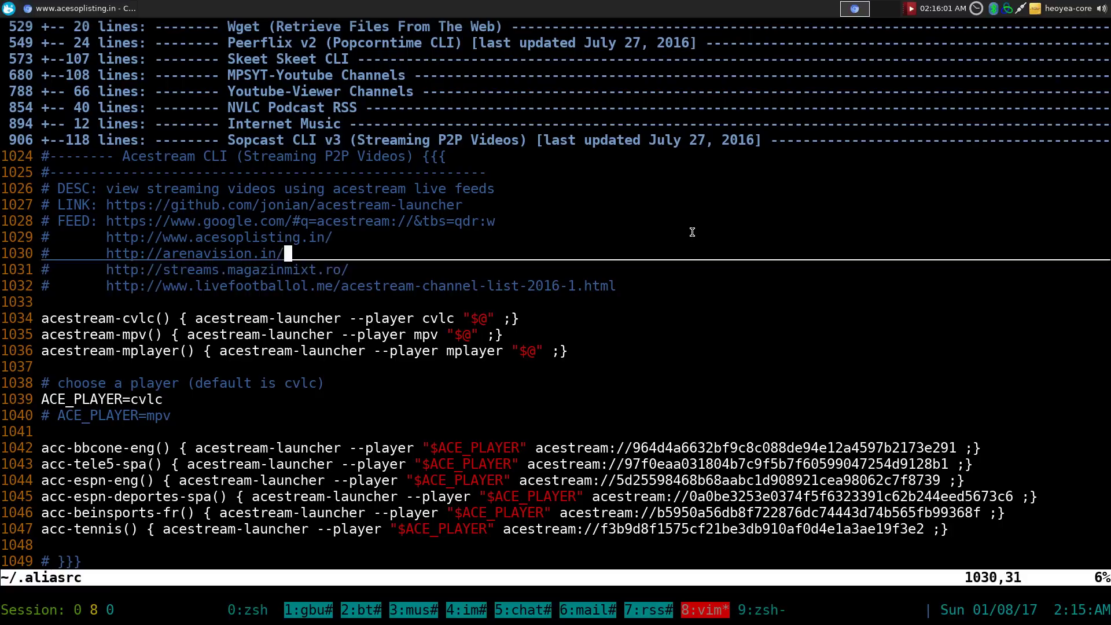
key("k")
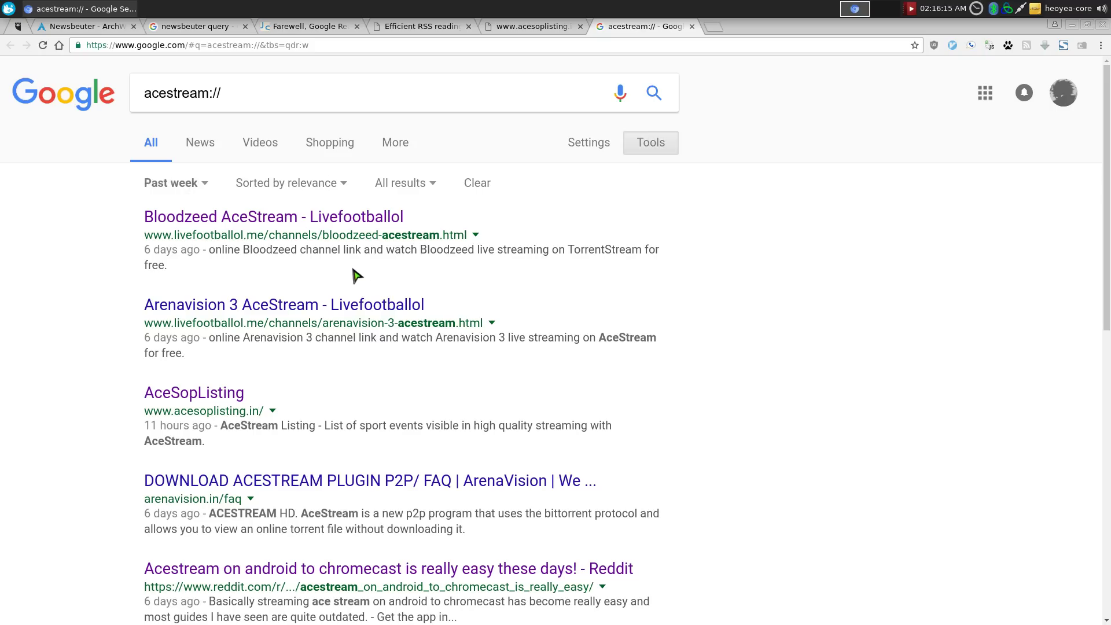
Examine the time filter options and the acestream:// search term, and look through the past week's Google results
left_click(208, 189)
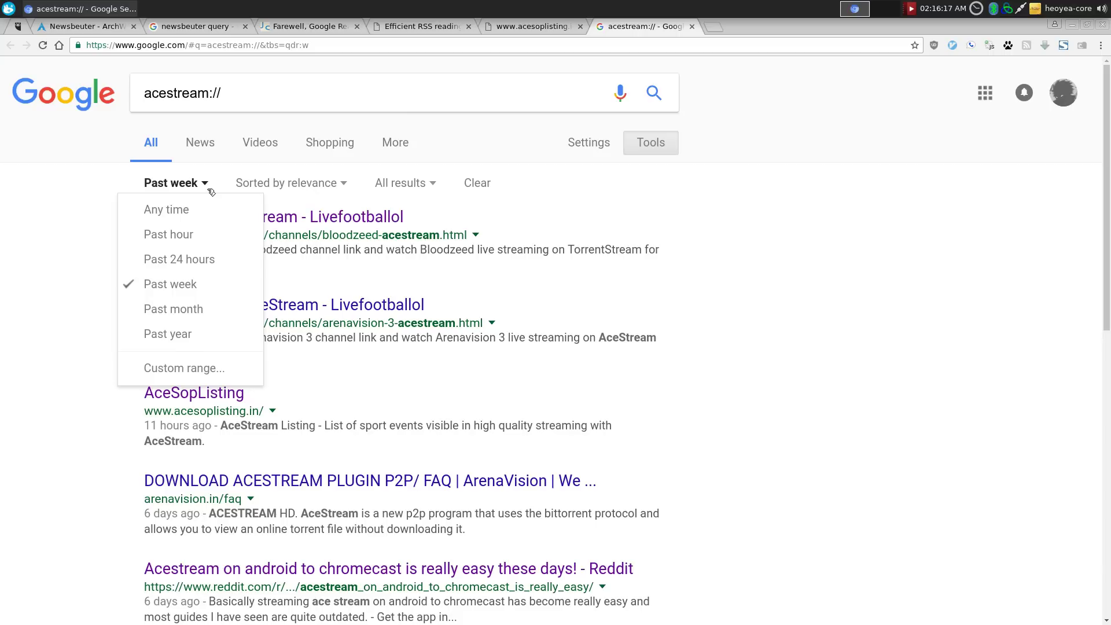
left_click_drag(222, 93, 128, 101)
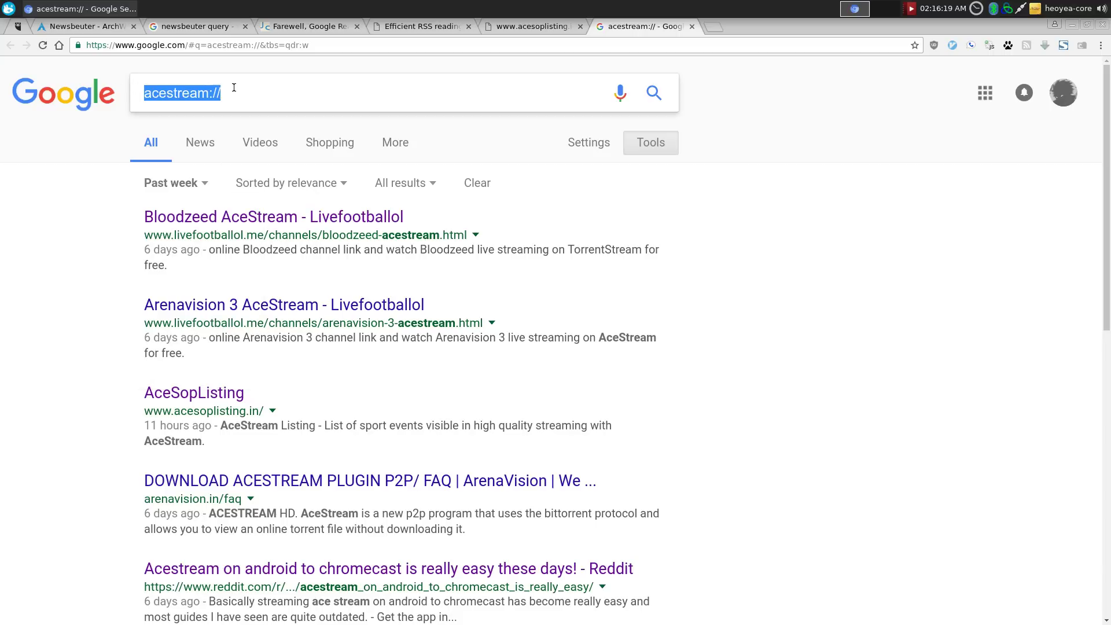
left_click_drag(234, 90, 144, 93)
left_click(52, 294)
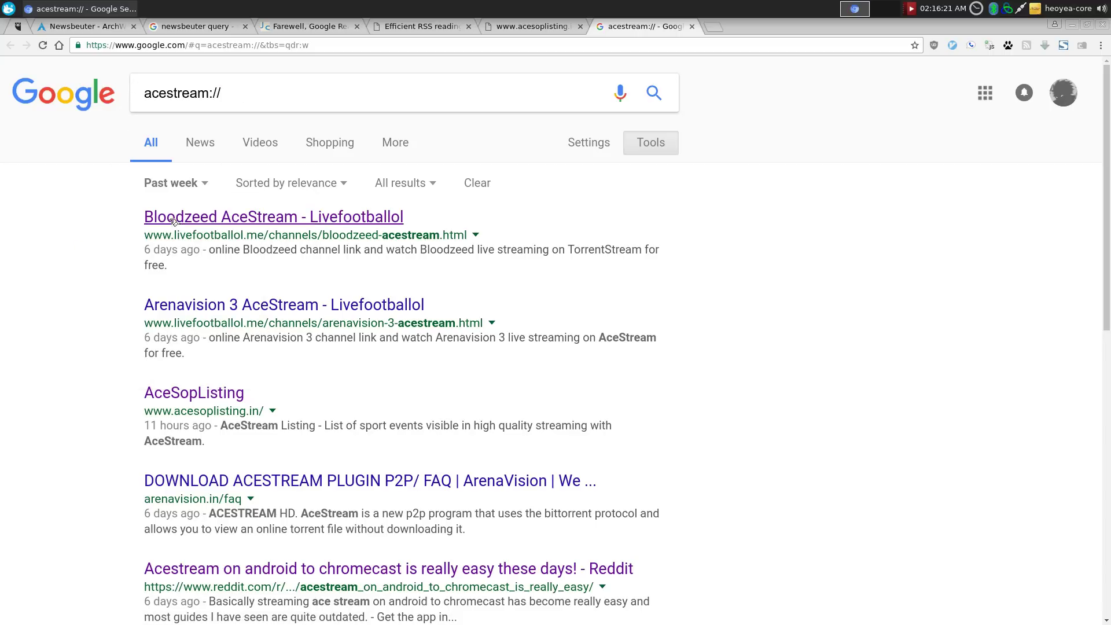
left_click(205, 184)
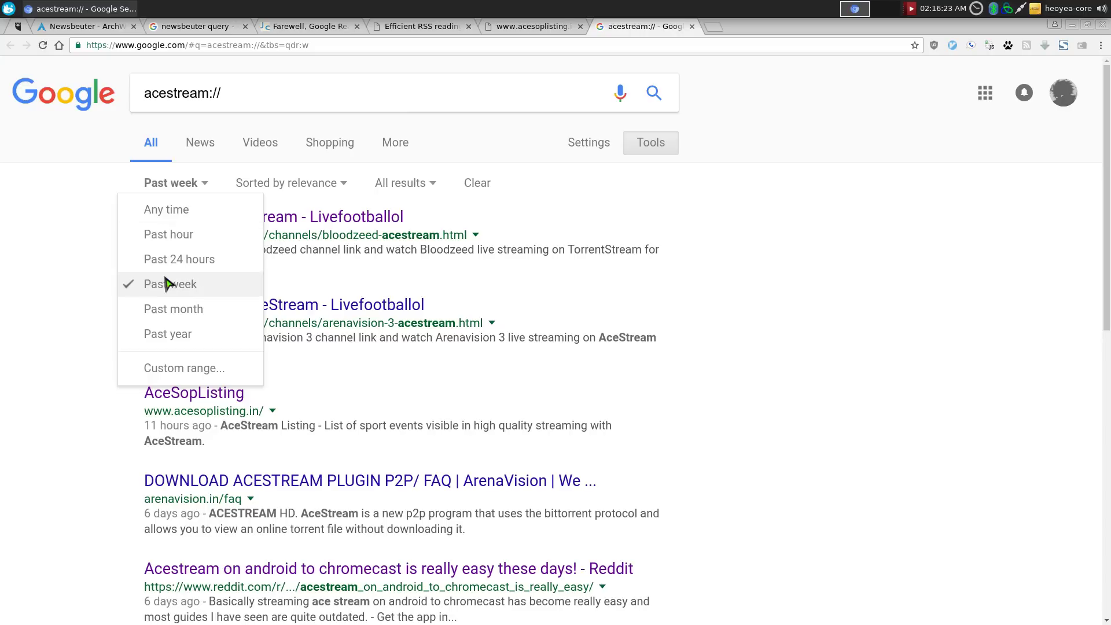
left_click(90, 257)
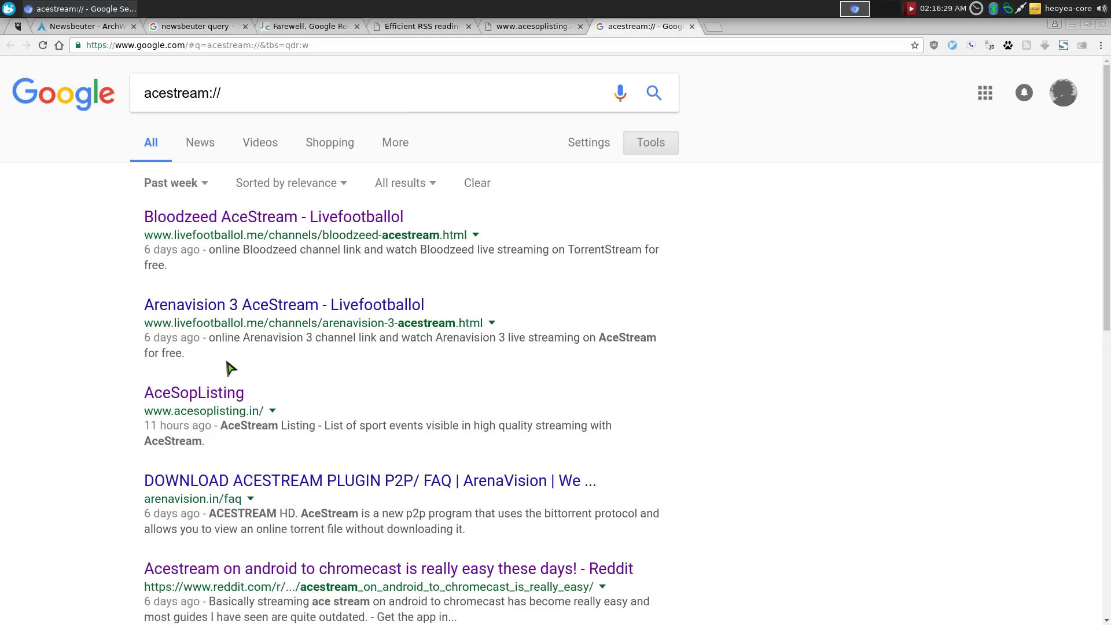
scroll(268, 364, "down", 4)
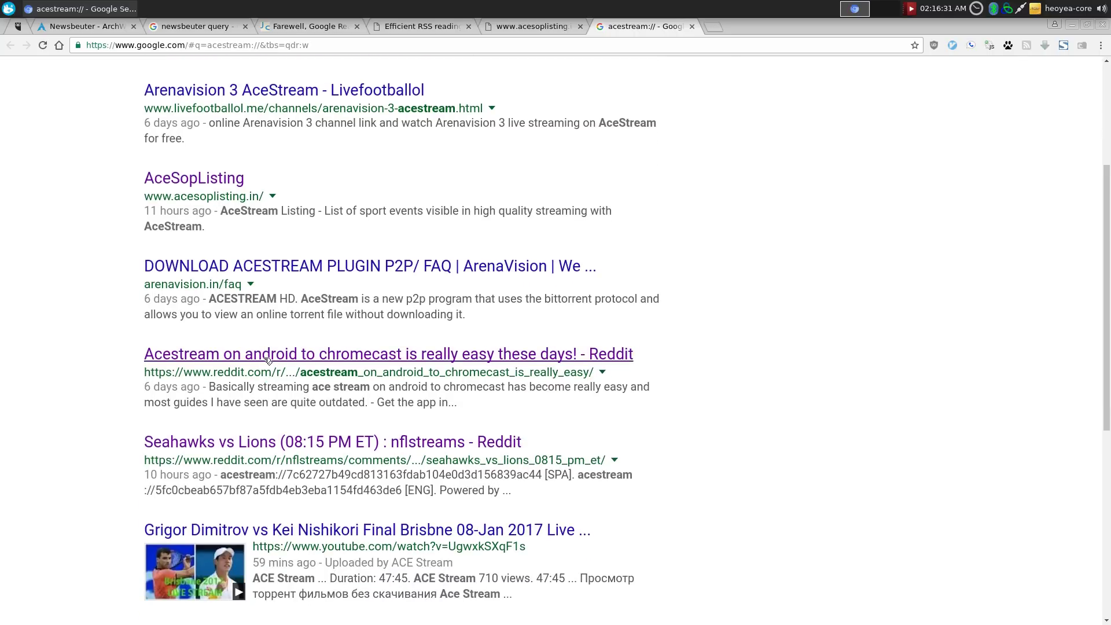
Open the Reddit result about Acestream on Android to Chromecast, read the post, and close it
middle_click(268, 361)
left_click(763, 26)
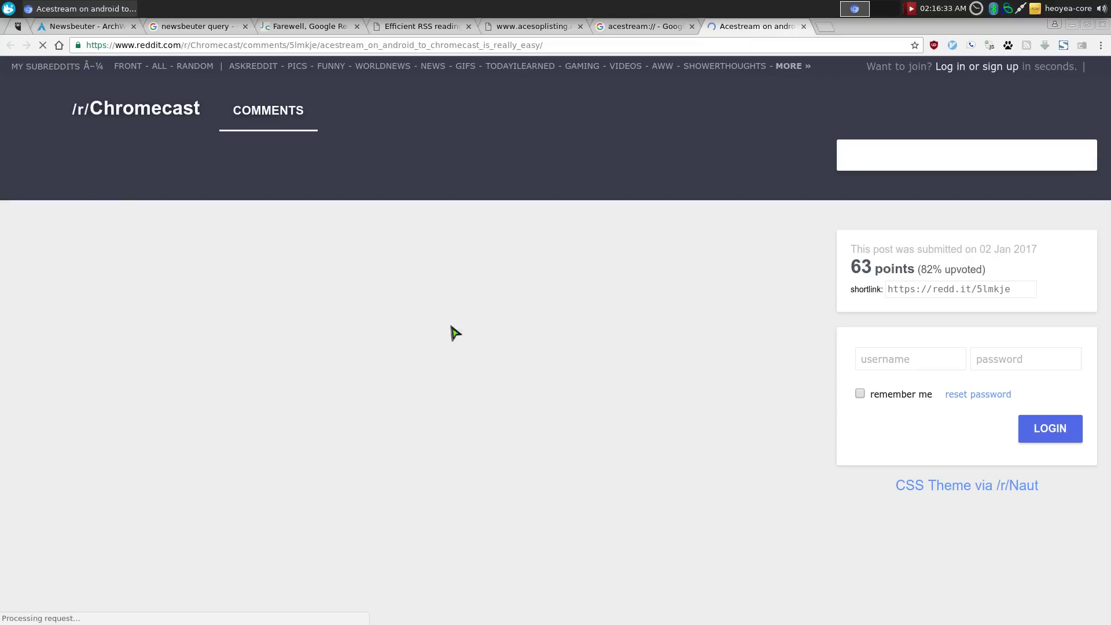
scroll(435, 350, "down", 5)
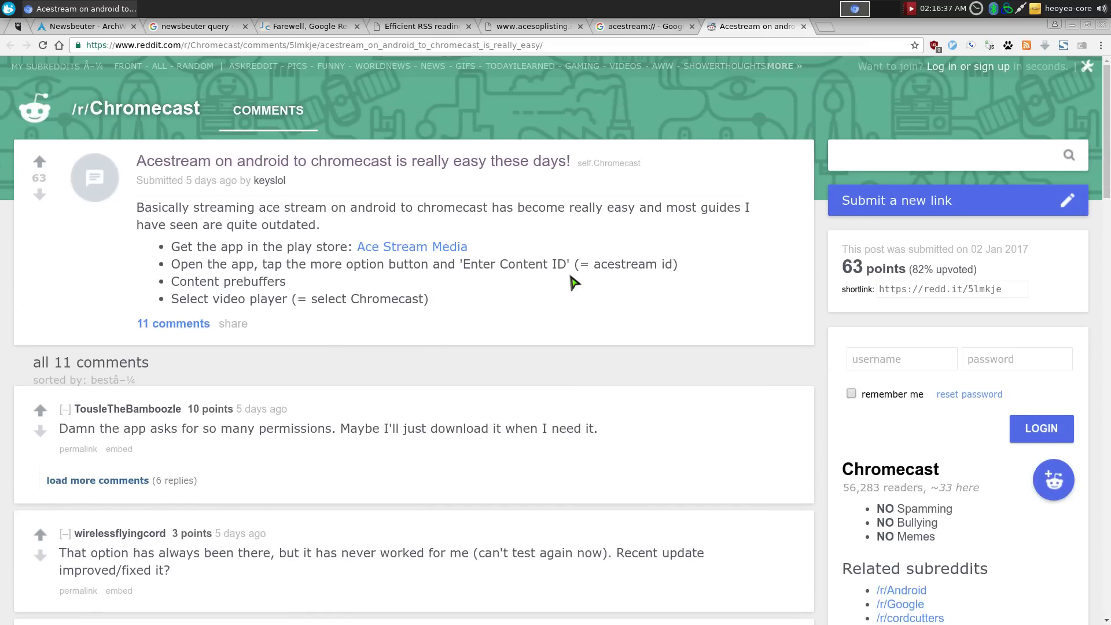
key("ctrl+w")
Open the Seahawks vs Lions nflstreams thread, examine the HD Acestream links in the top comment, and close it
scroll(298, 442, "down", 1)
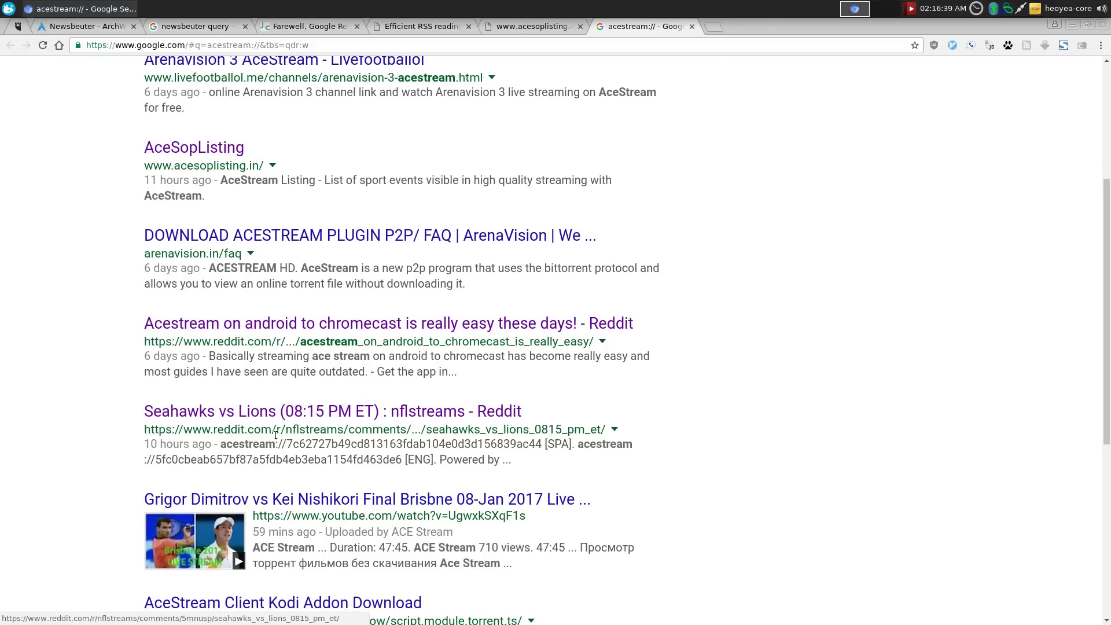
middle_click(279, 413)
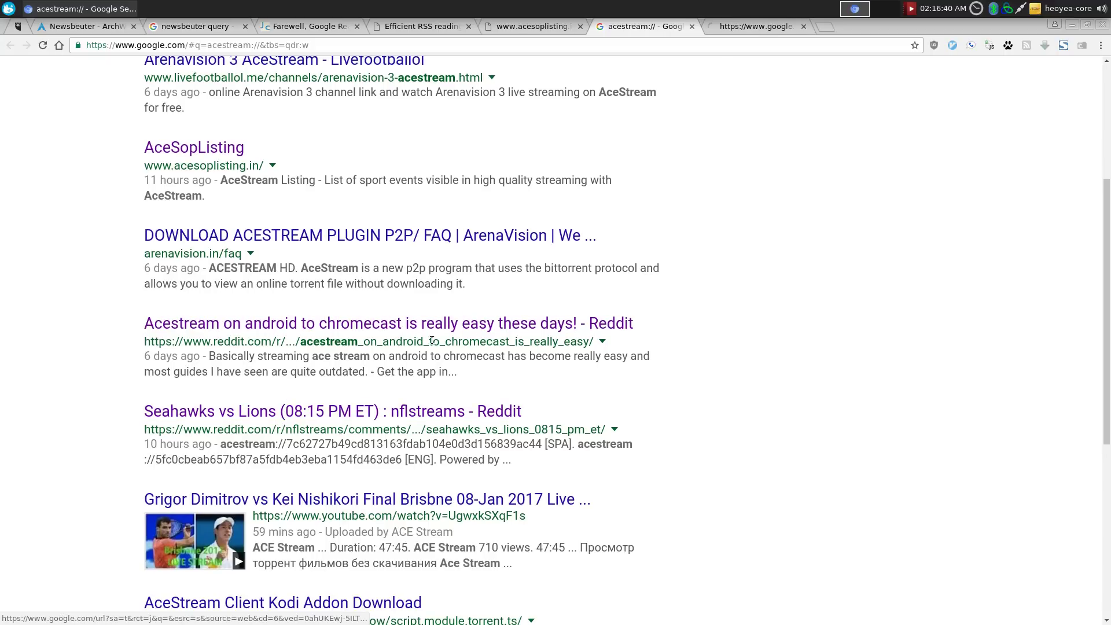
left_click(763, 27)
scroll(411, 320, "down", 13)
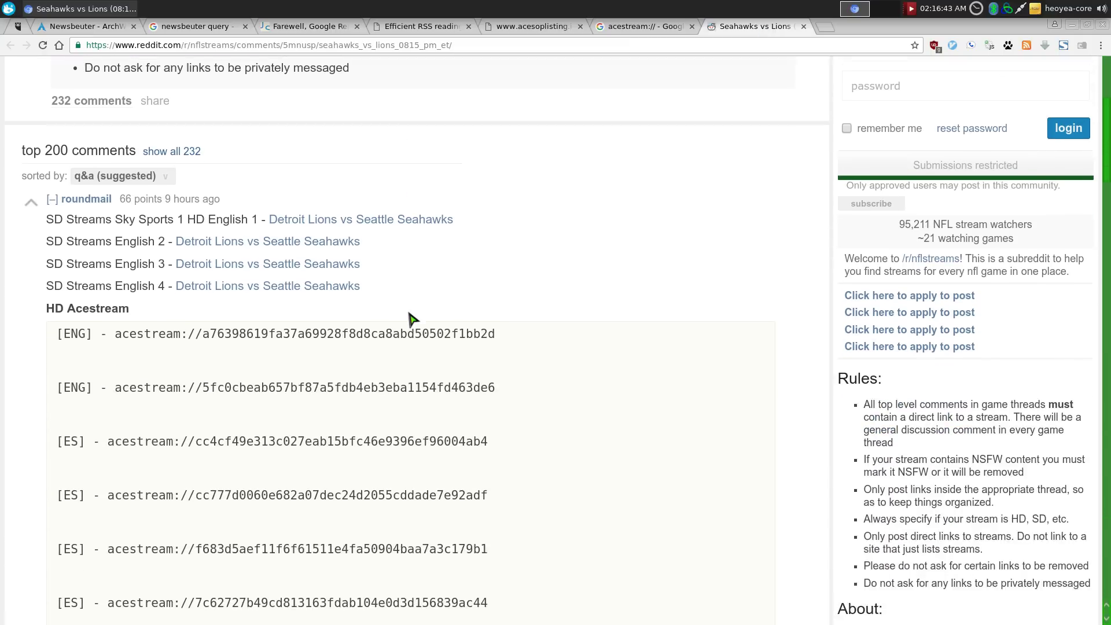
left_click_drag(116, 266, 324, 418)
left_click(324, 418)
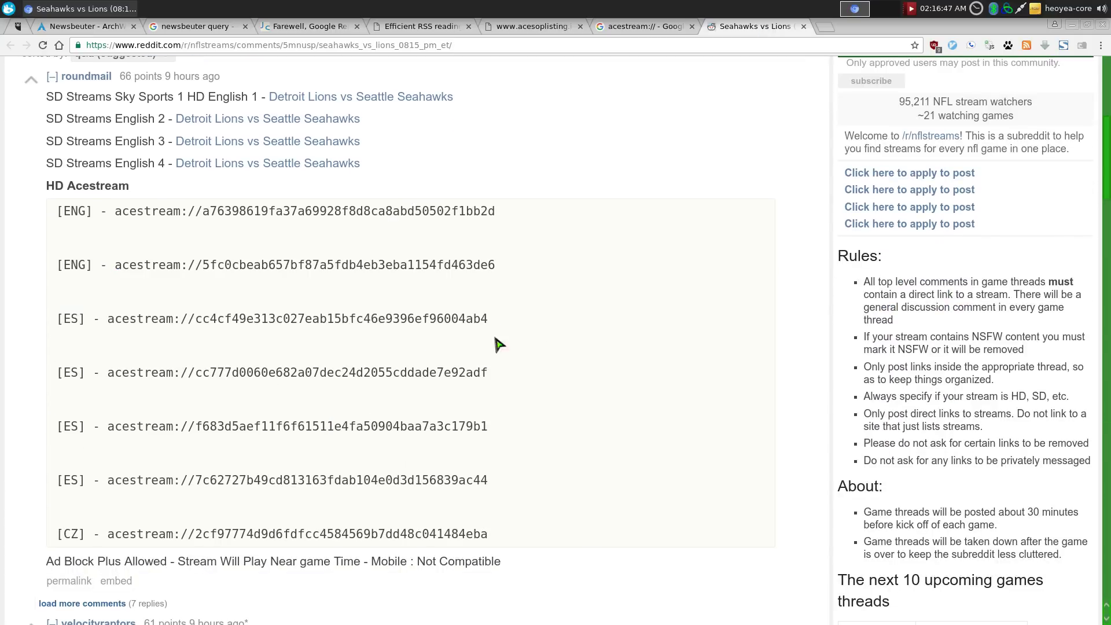
key("ctrl+w")
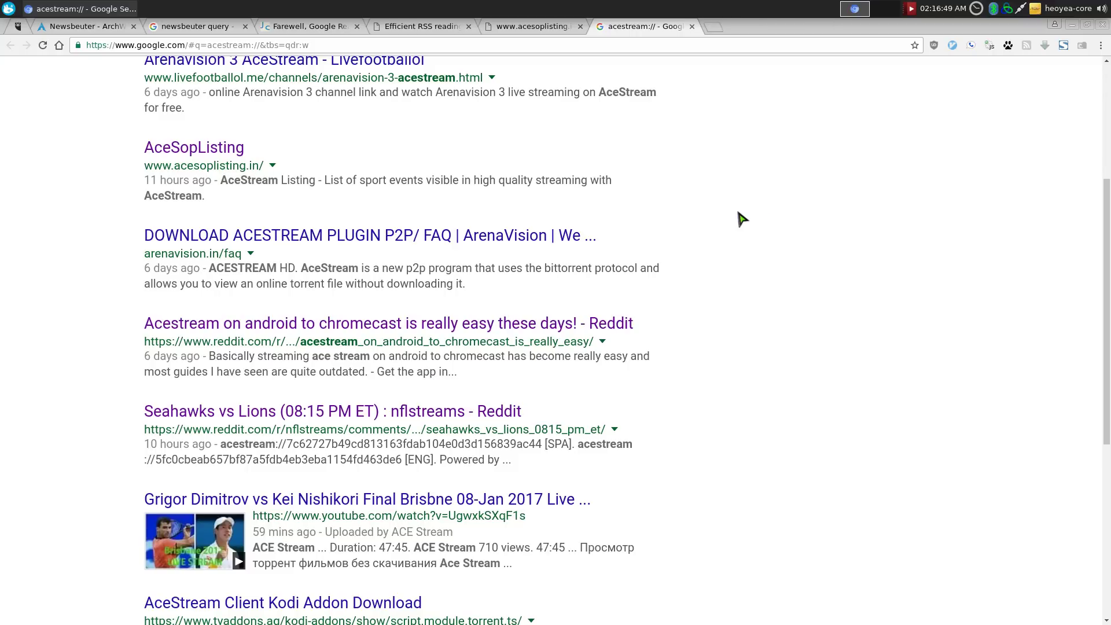
key("alt+Tab")
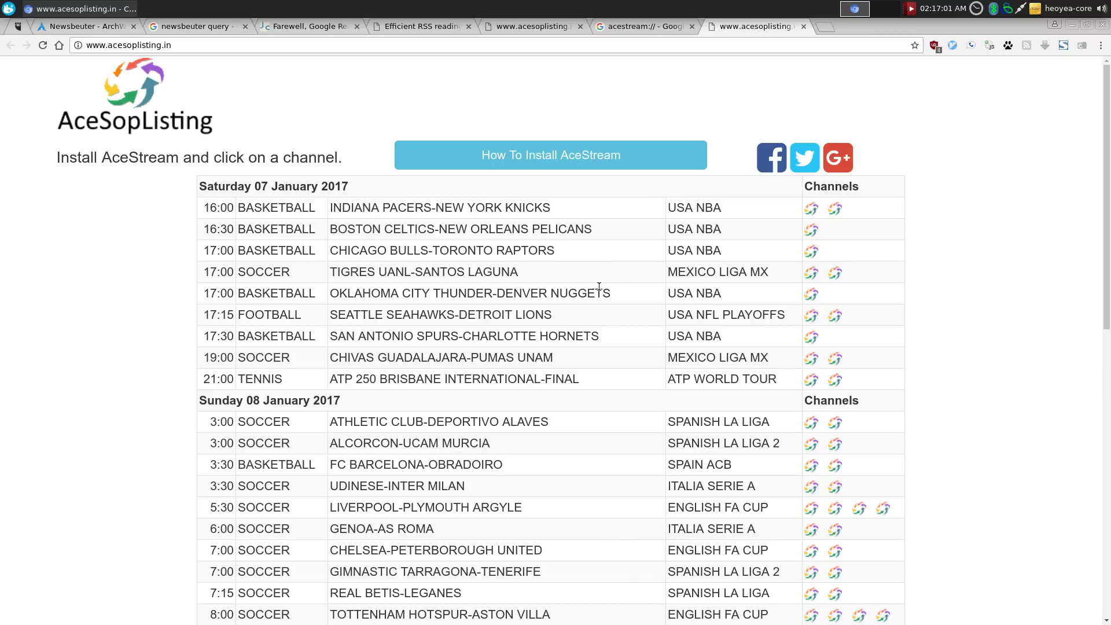
scroll(714, 383, "down", 5)
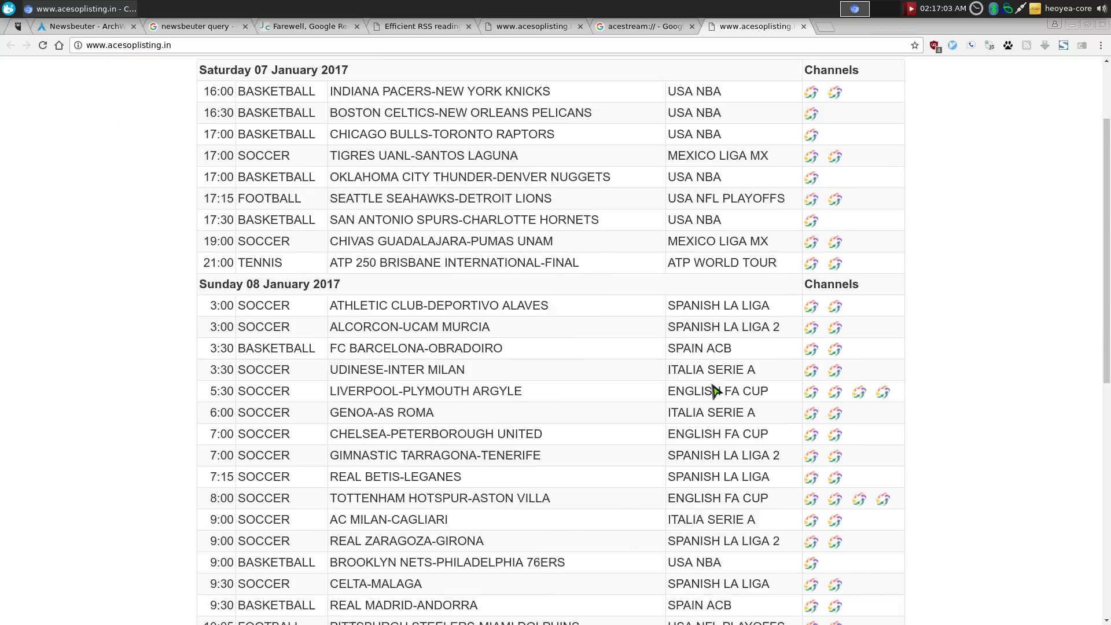
scroll(711, 383, "up", 5)
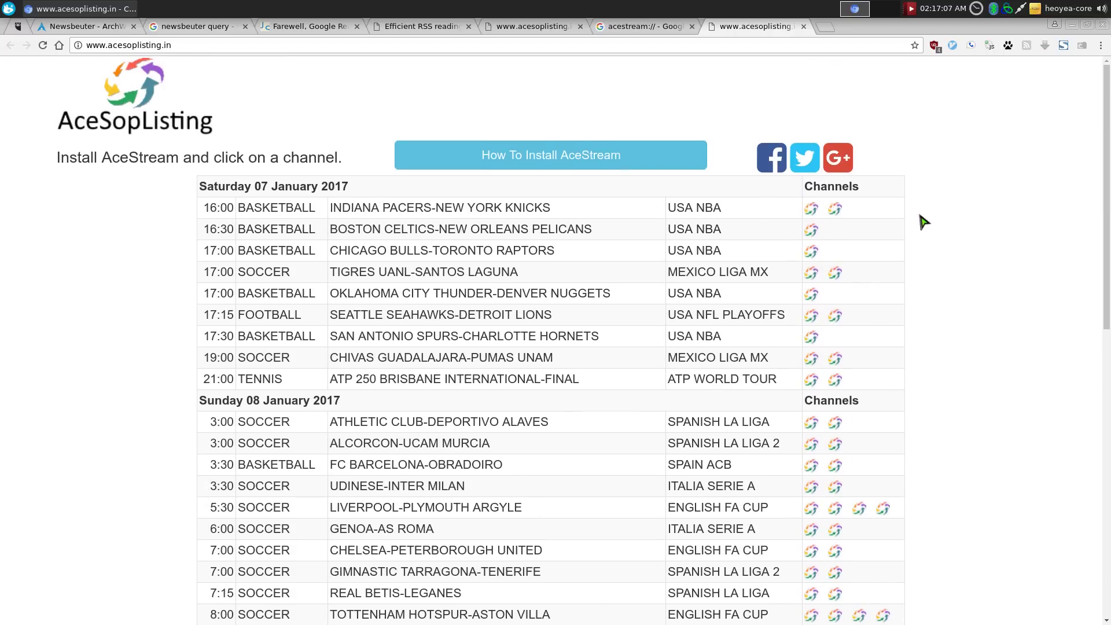
Open the arenavision.in feed from the alias file and look over its home page
key("alt+Tab")
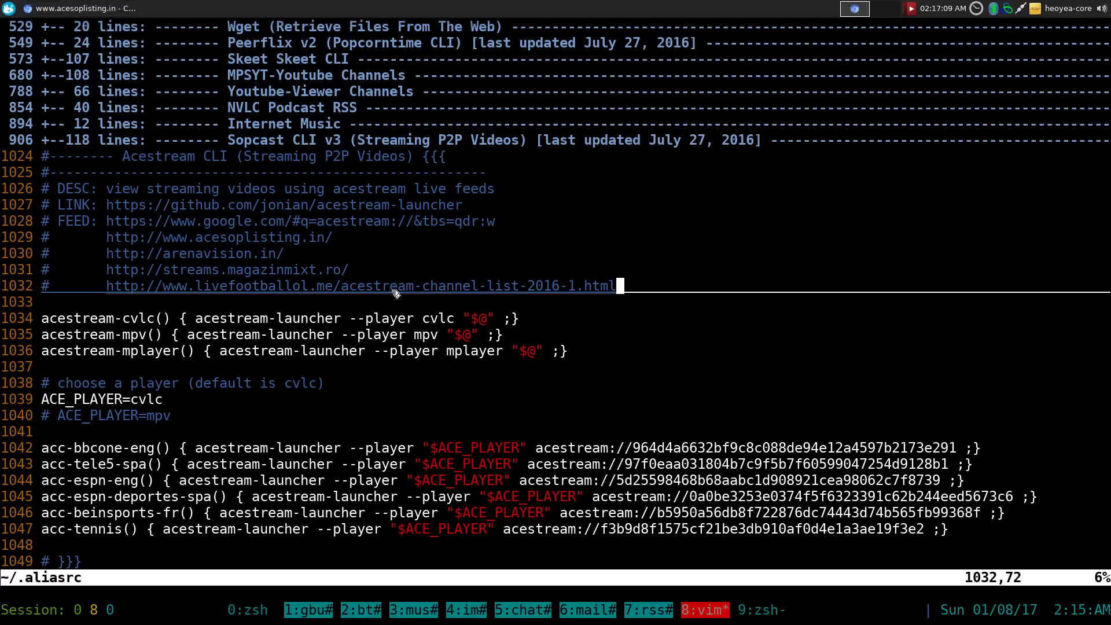
left_click(240, 259)
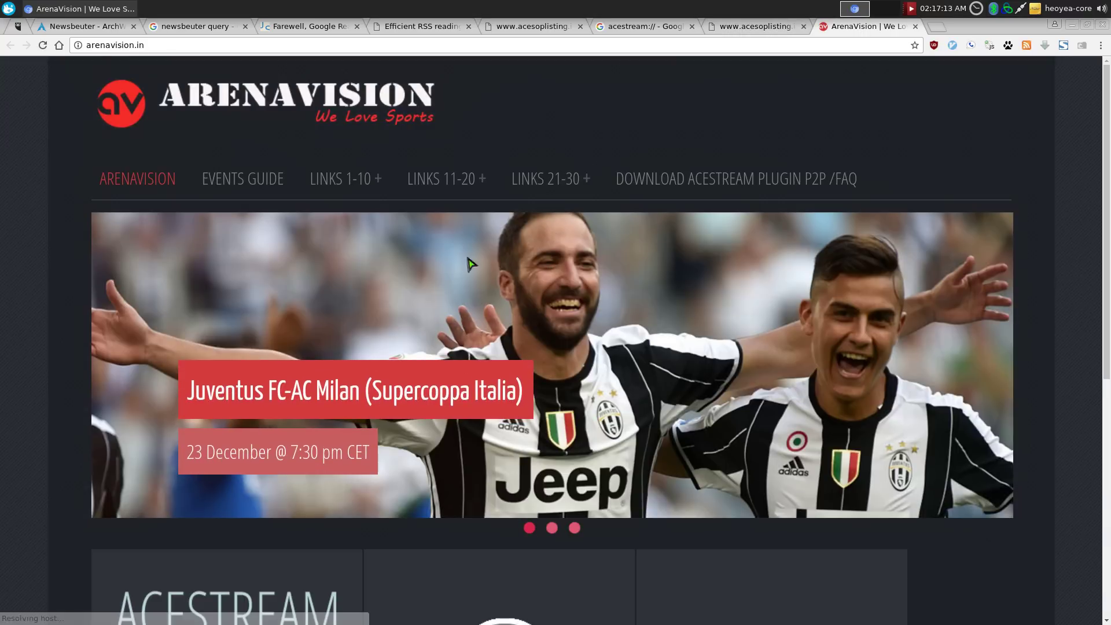
scroll(428, 236, "down", 3)
scroll(428, 236, "up", 3)
scroll(428, 236, "down", 3)
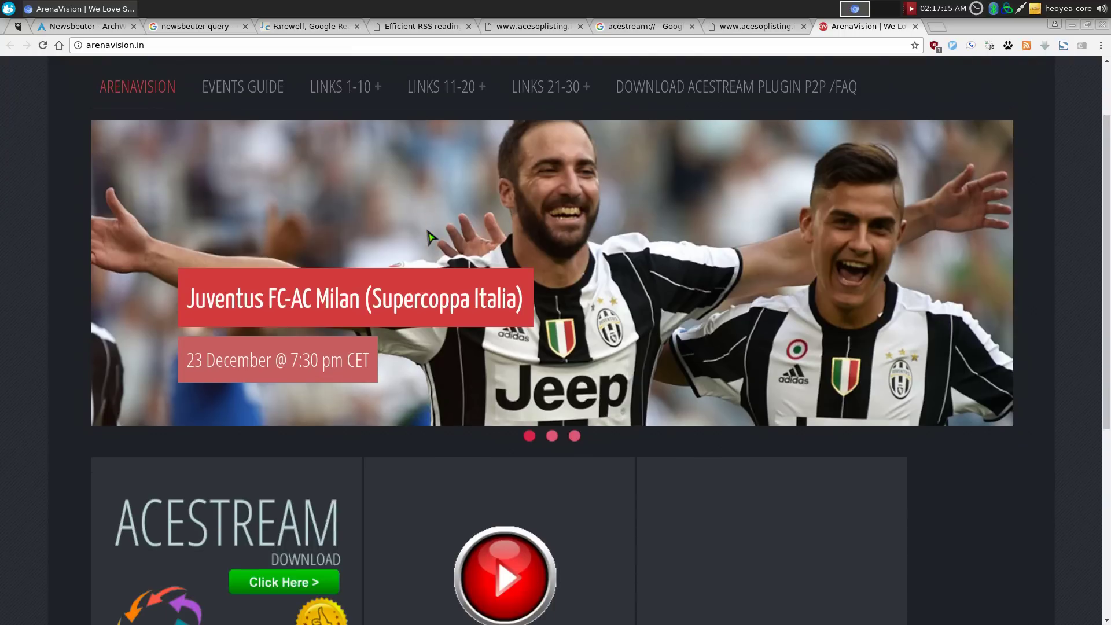
scroll(428, 236, "up", 3)
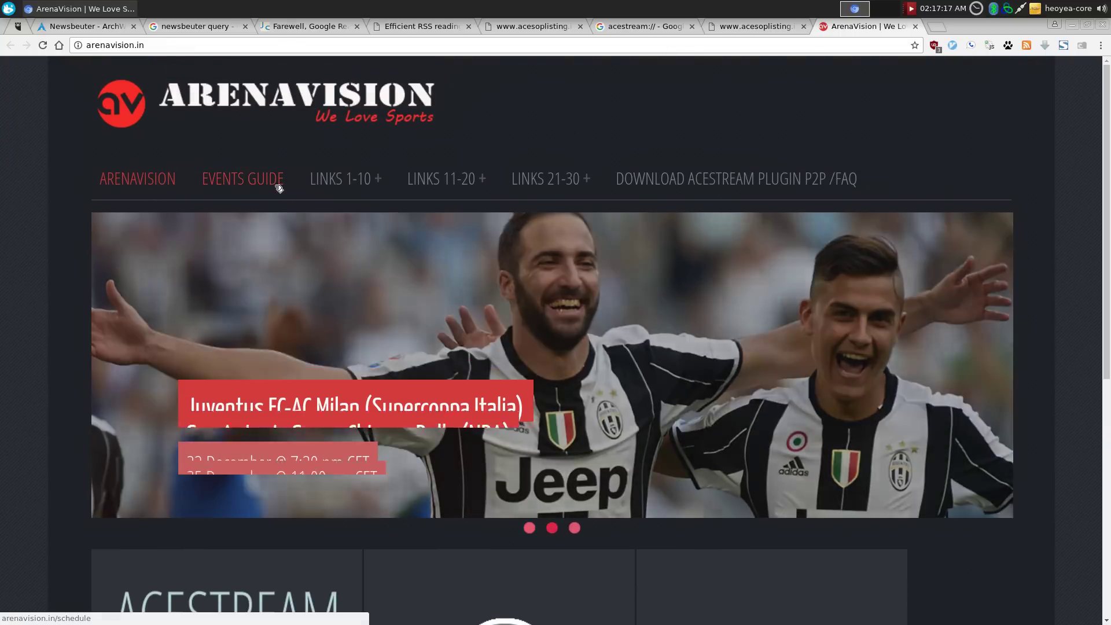
Open the ArenaVision 1 channel page and look for its stream link for devices
mouse_move(324, 180)
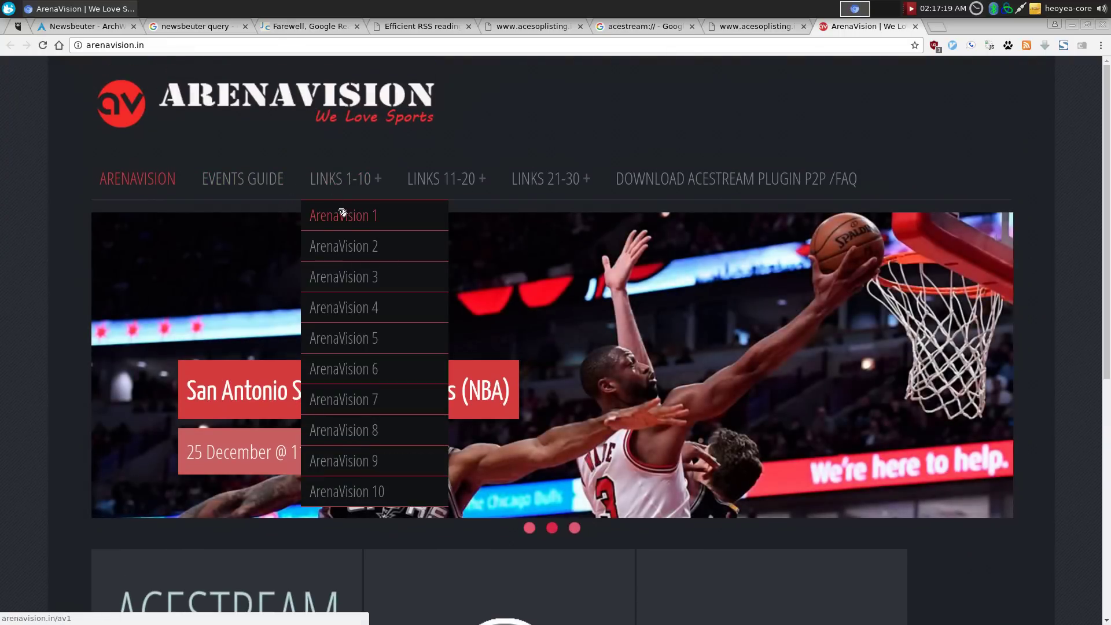
left_click(342, 216)
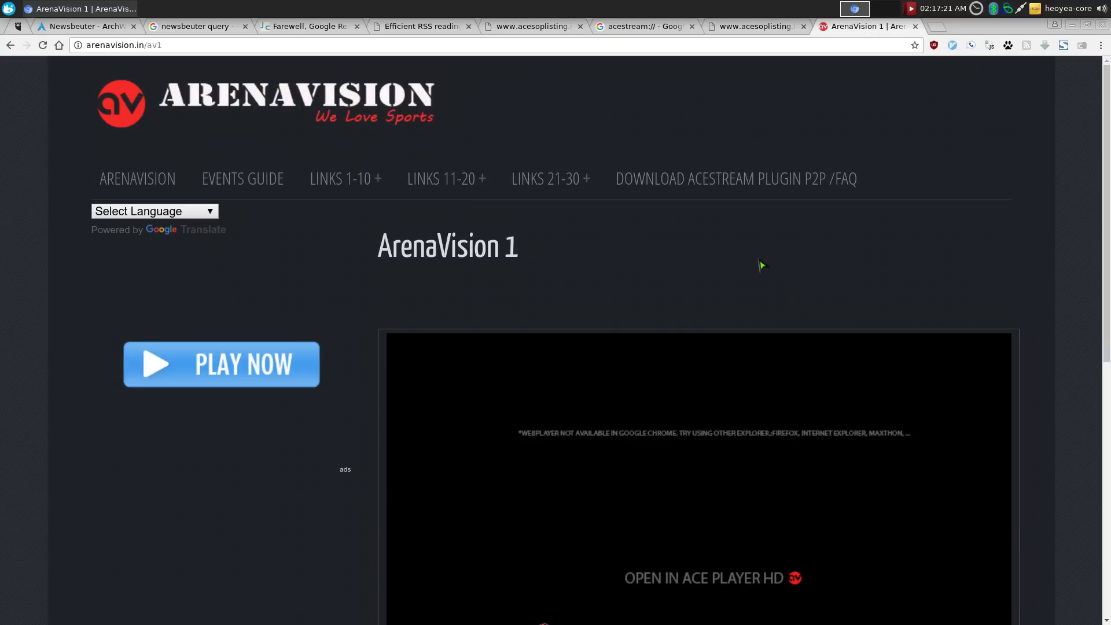
scroll(785, 255, "down", 7)
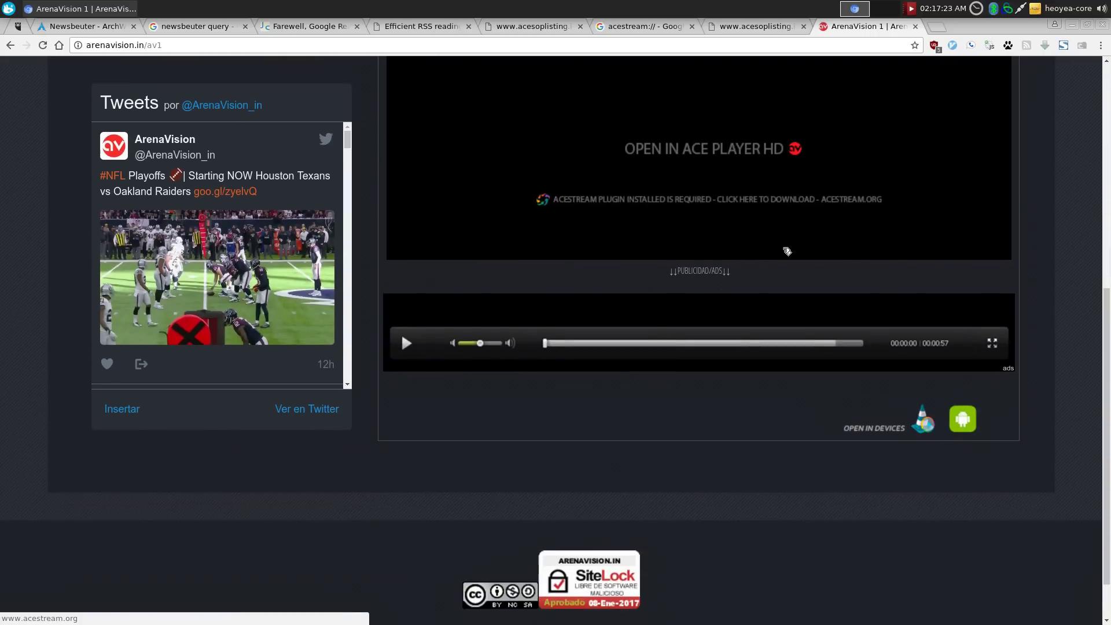
scroll(787, 251, "up", 3)
scroll(786, 251, "up", 2)
scroll(786, 249, "down", 5)
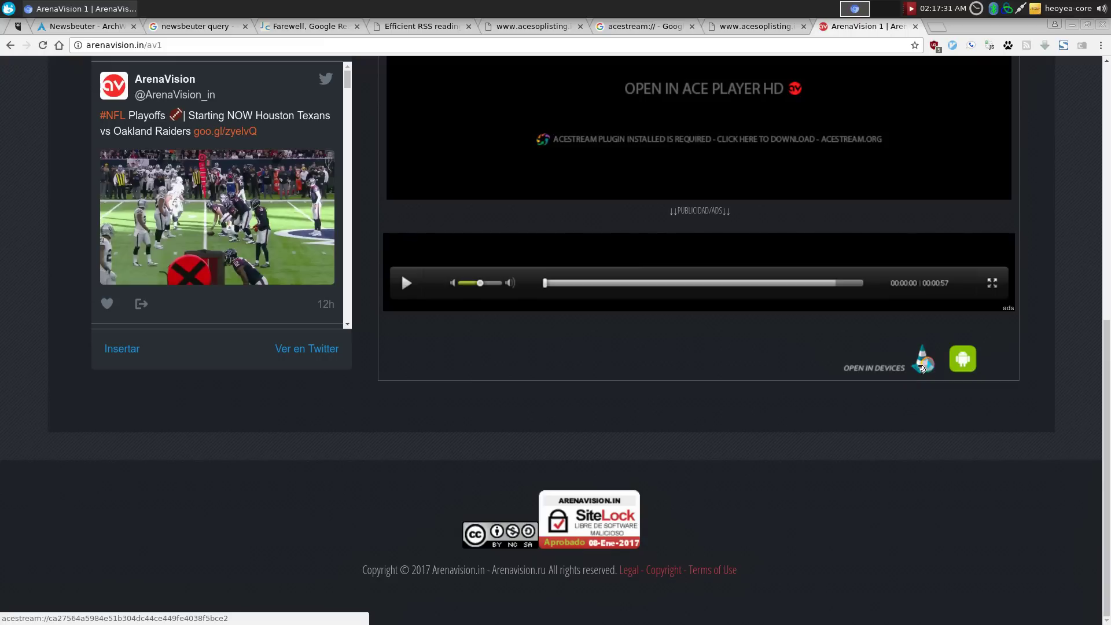
Copy the acestream:// address from the ArenaVision 1 VLC device link and submit it in the browser's address bar
left_click(922, 366)
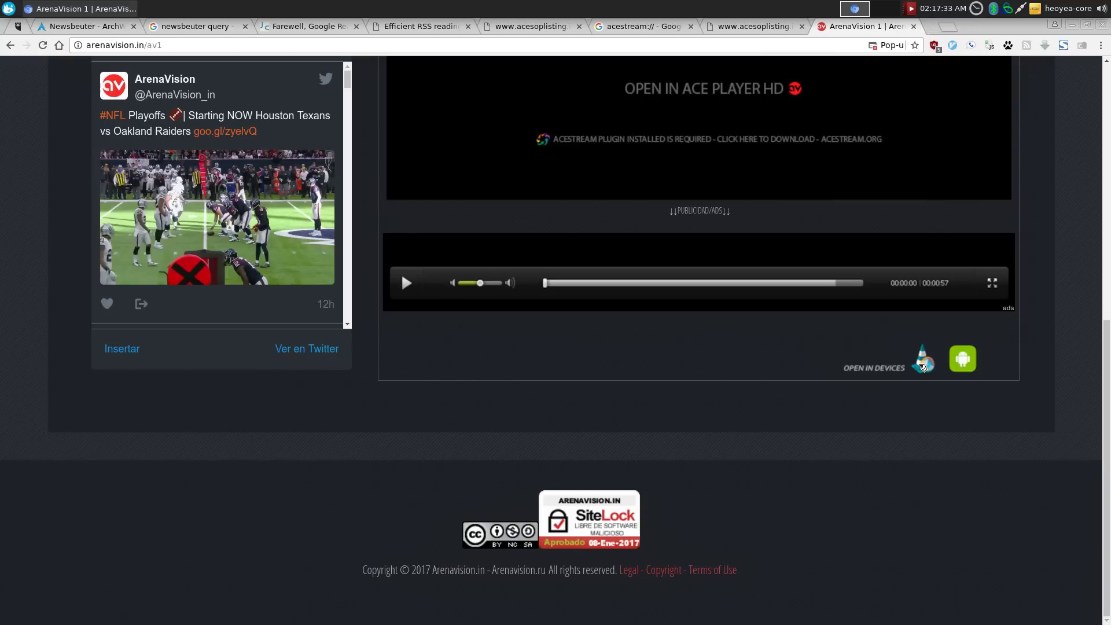
right_click(922, 366)
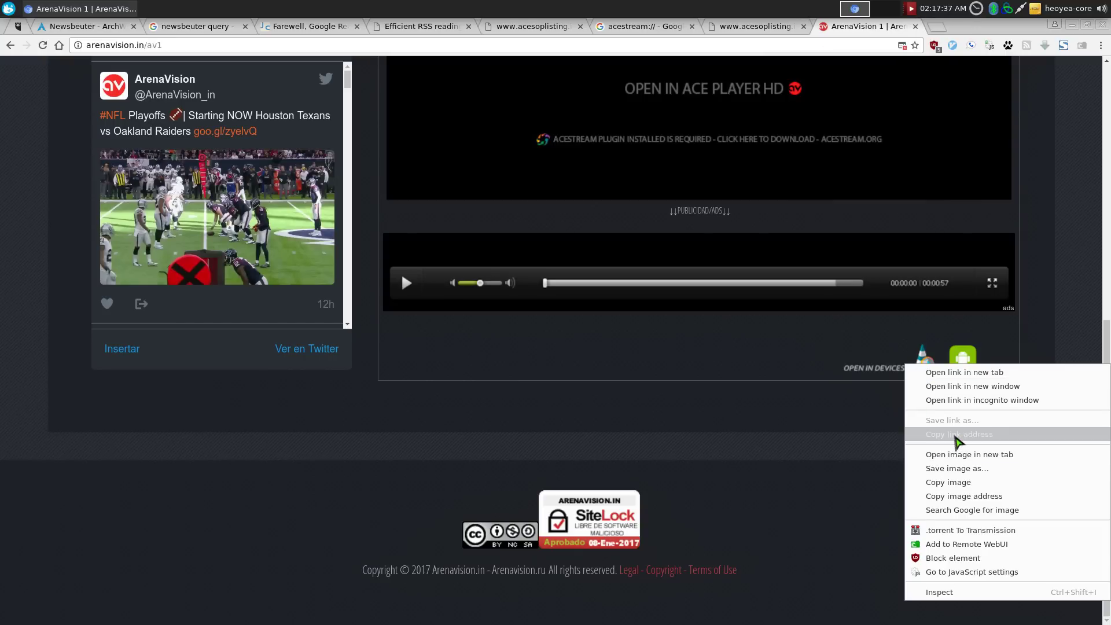
left_click(954, 435)
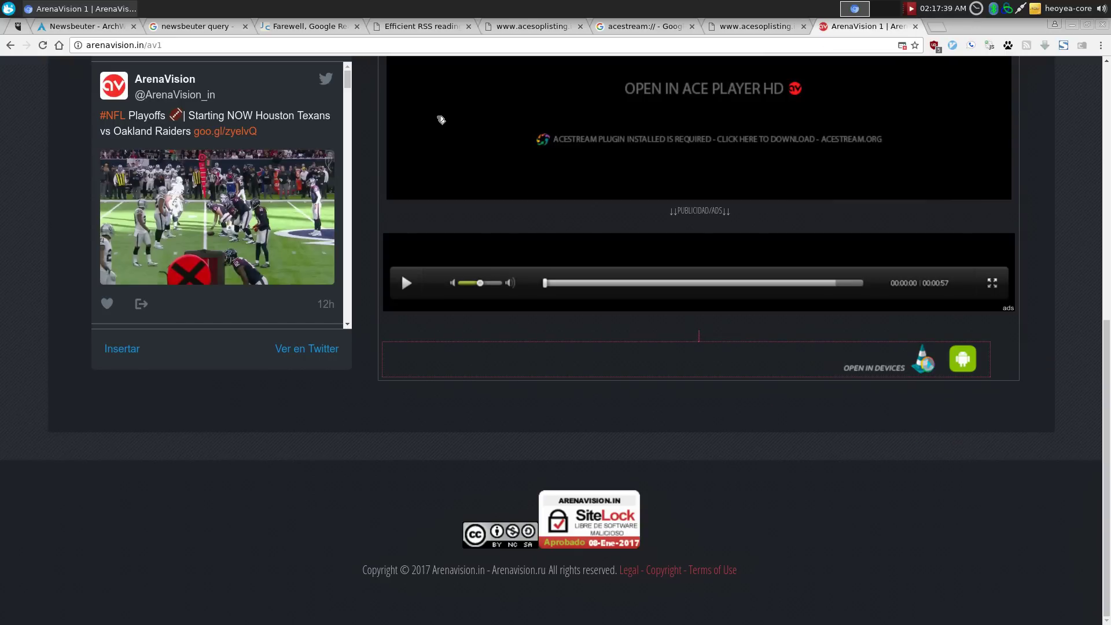
key("ctrl+v")
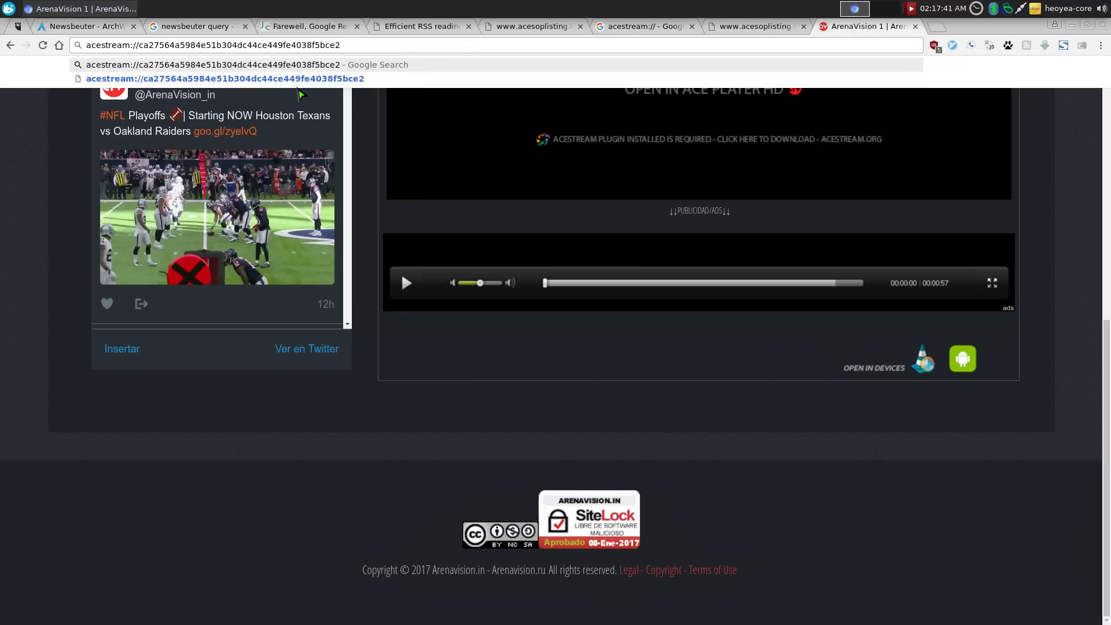
key("Return")
Open the ArenaVision events guide and examine the scheduled events with their live channel numbers and languages
scroll(720, 416, "up", 10)
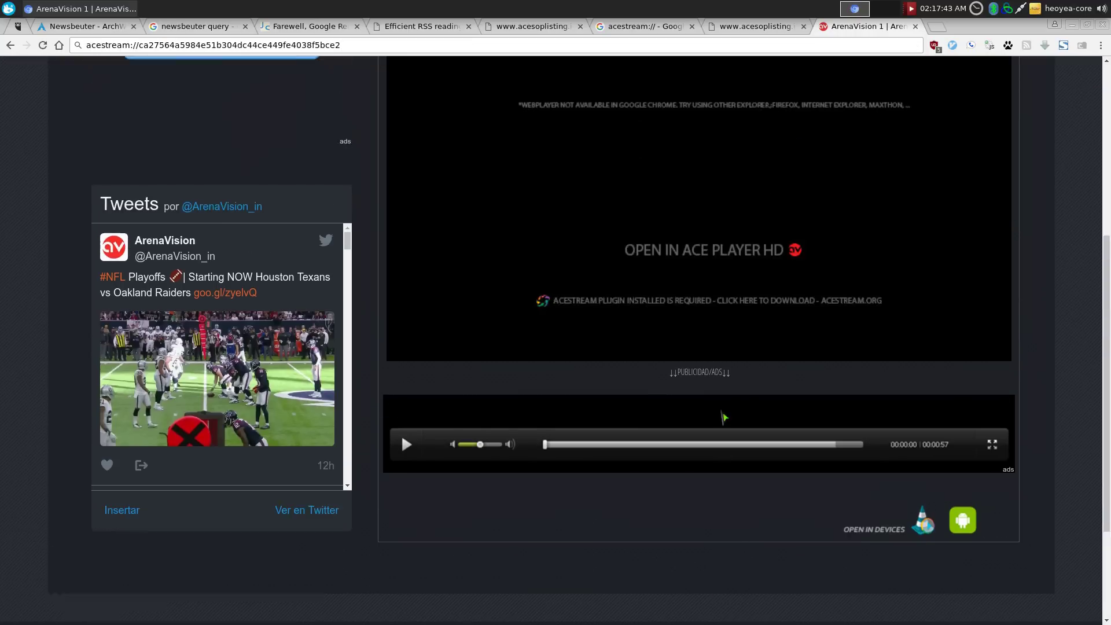
left_click(243, 179)
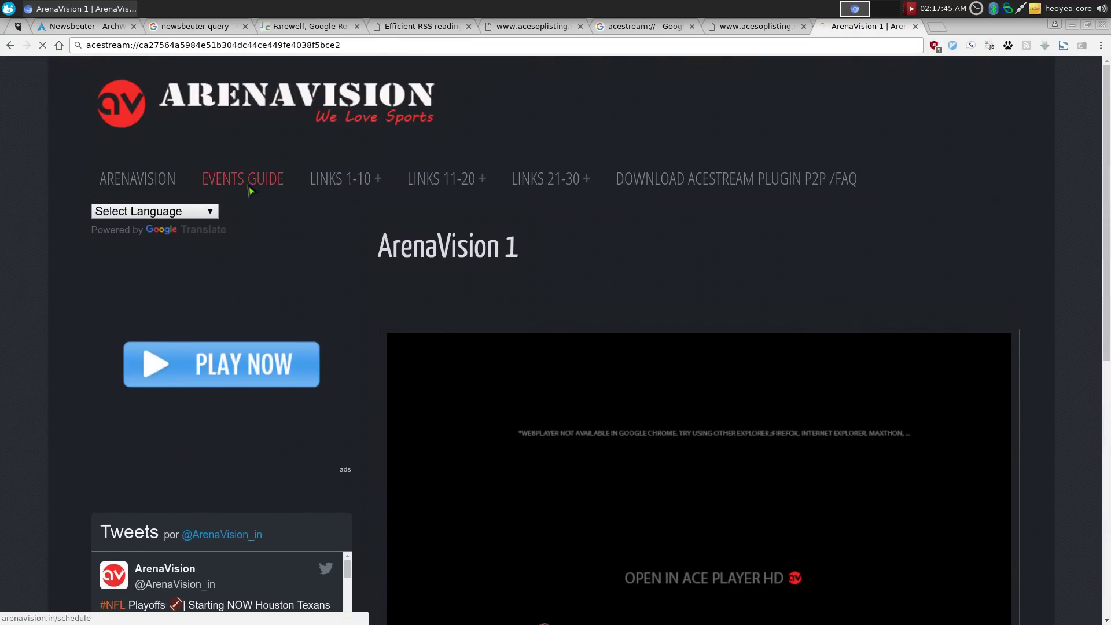
scroll(825, 274, "down", 5)
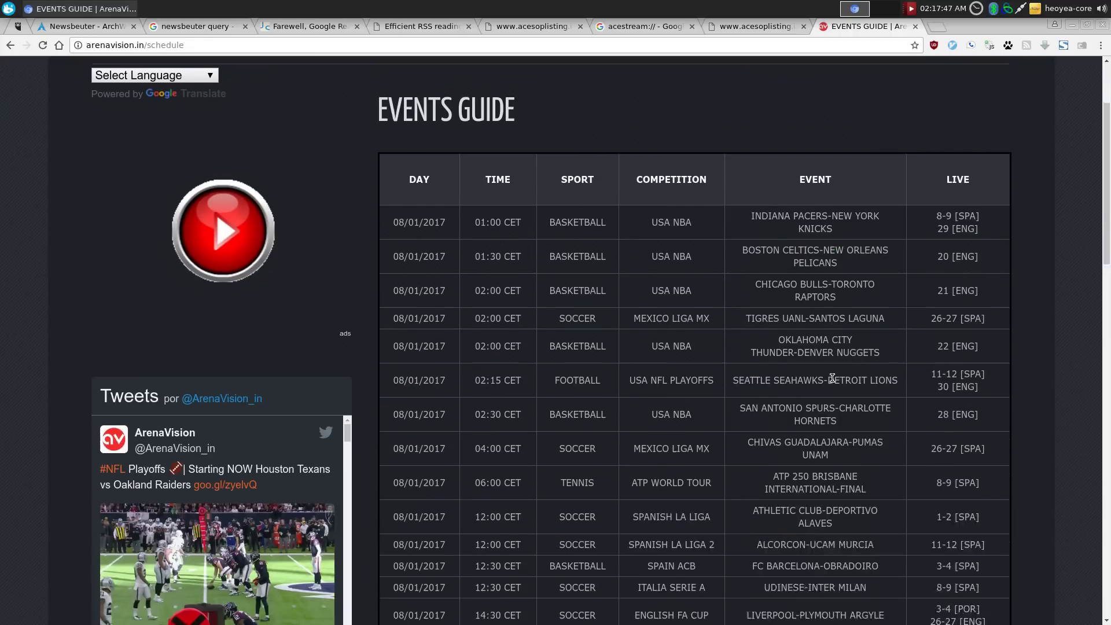
scroll(753, 231, "up", 5)
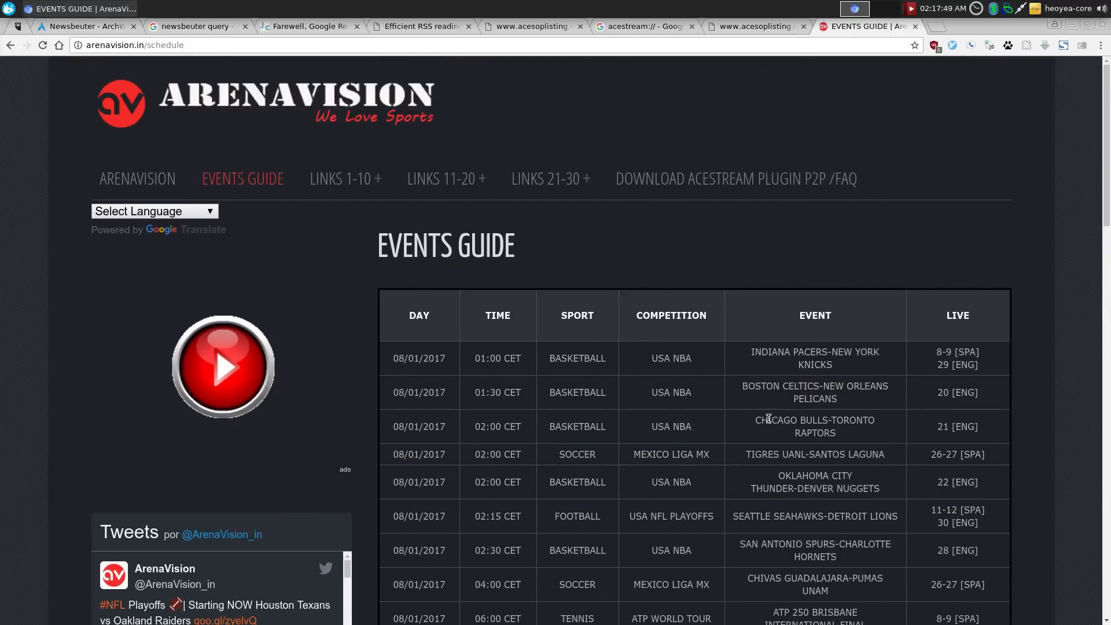
scroll(843, 390, "down", 4)
scroll(759, 313, "down", 3)
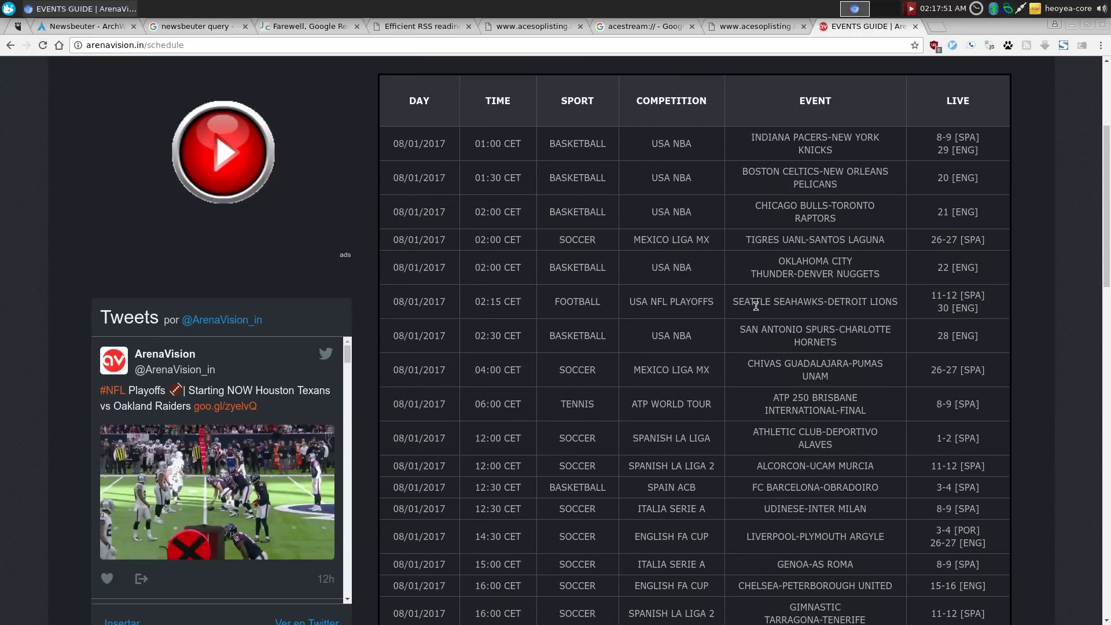
scroll(759, 313, "up", 7)
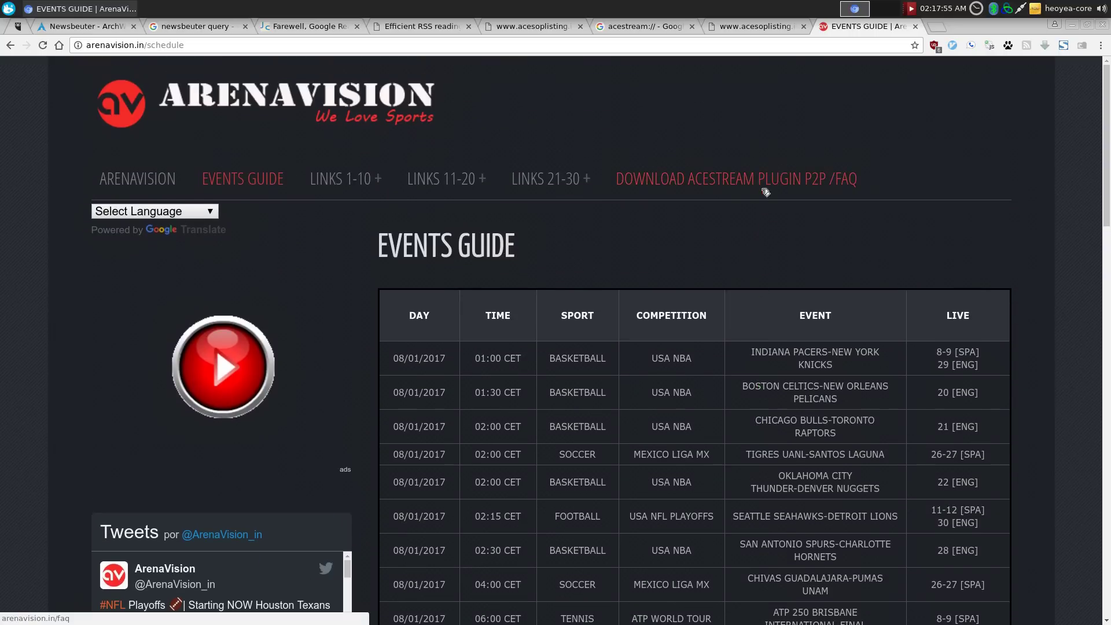
Open the streams.magazinmixt.ro feed from the alias file and filter its channel list by the acestream protocol
key("alt+Tab")
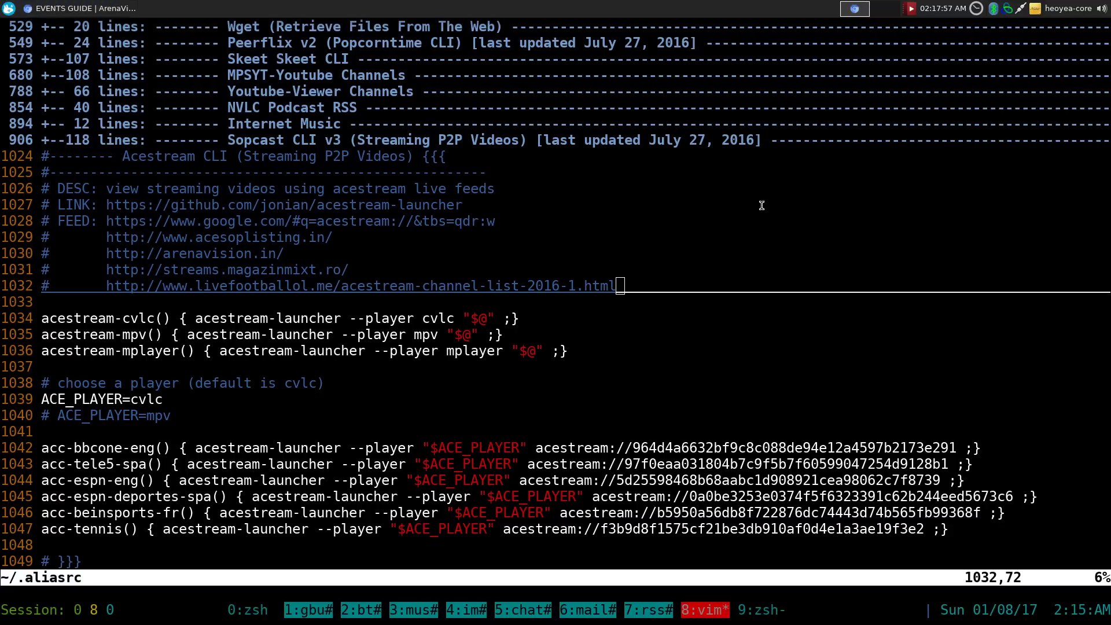
left_click(210, 275)
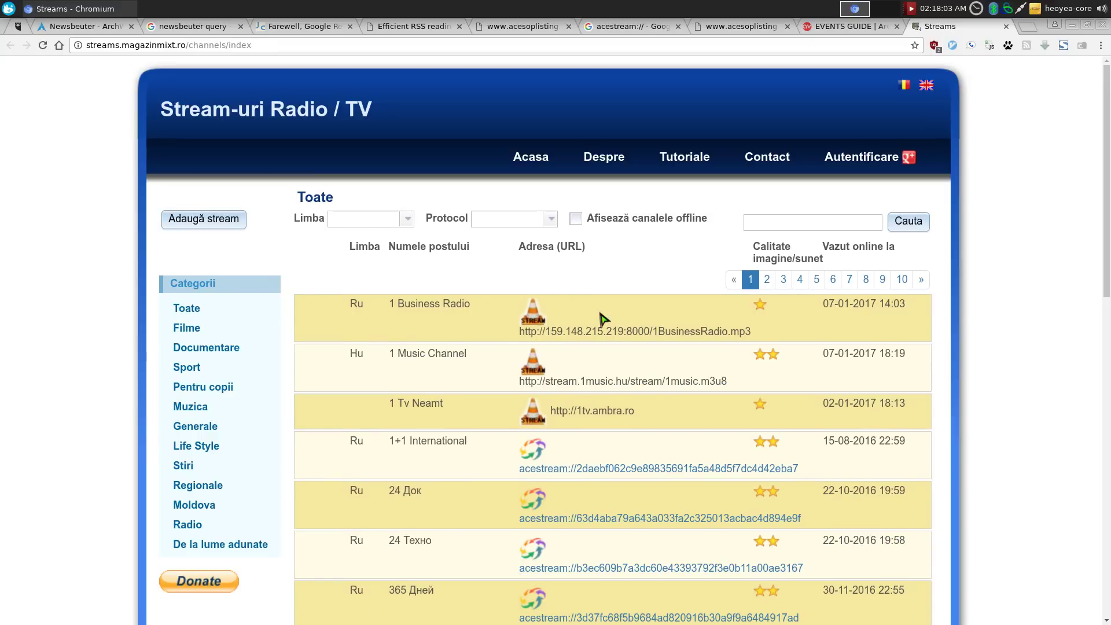
scroll(625, 291, "down", 3)
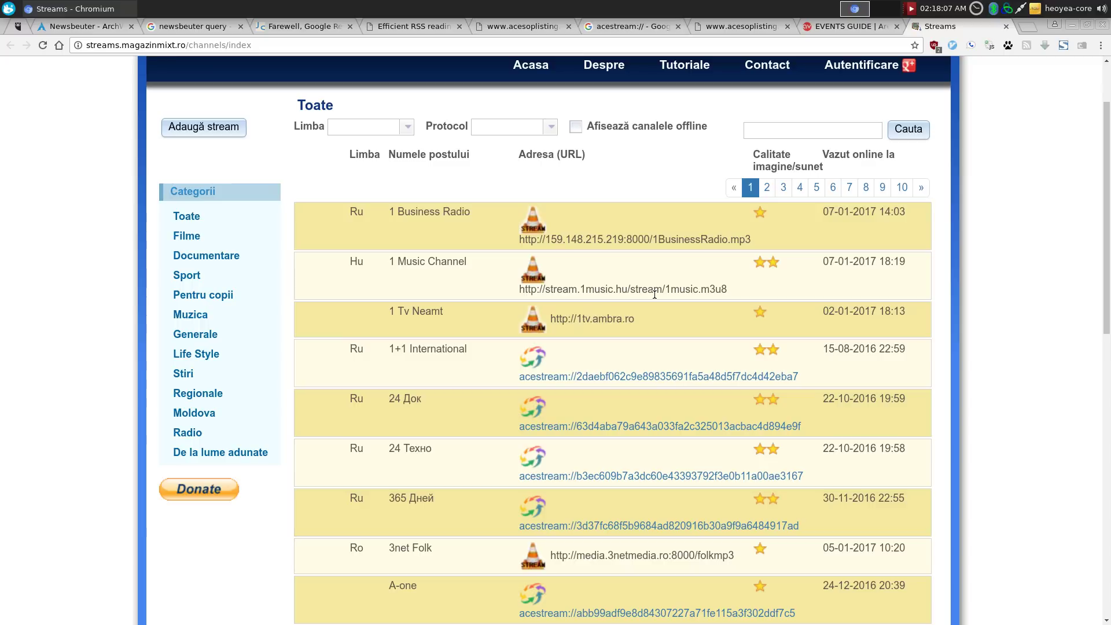
left_click(550, 131)
left_click(550, 130)
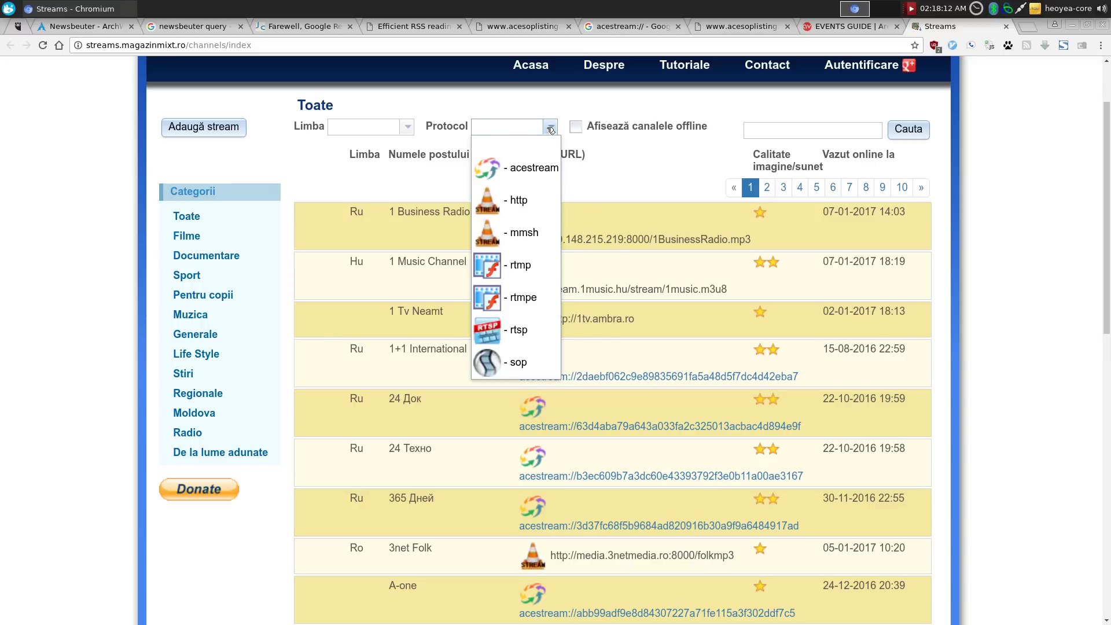
left_click(533, 170)
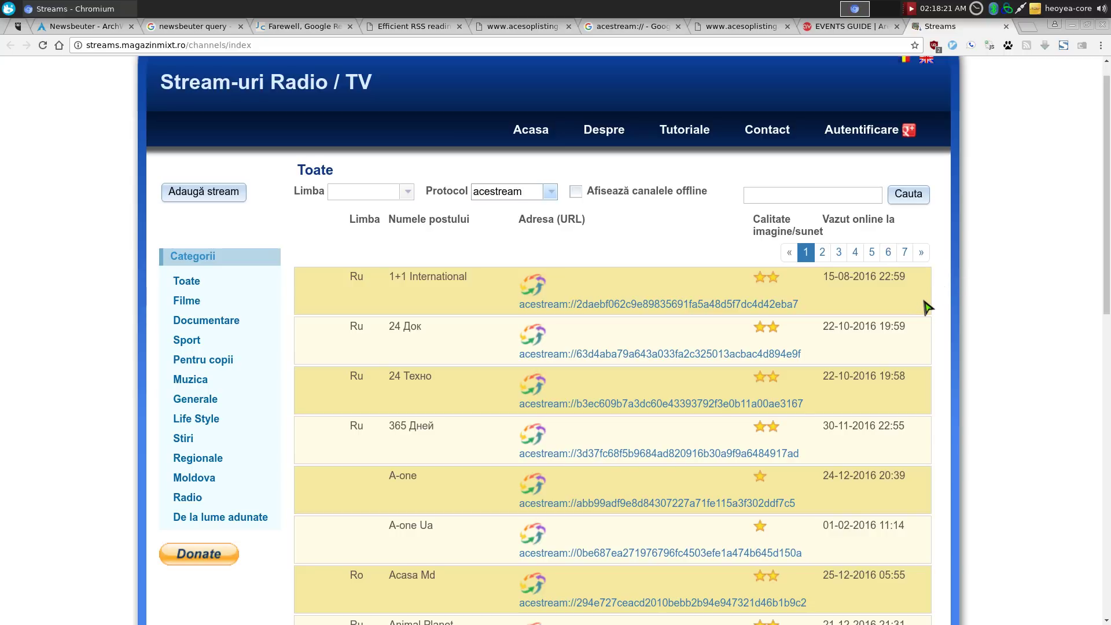
scroll(925, 307, "down", 2)
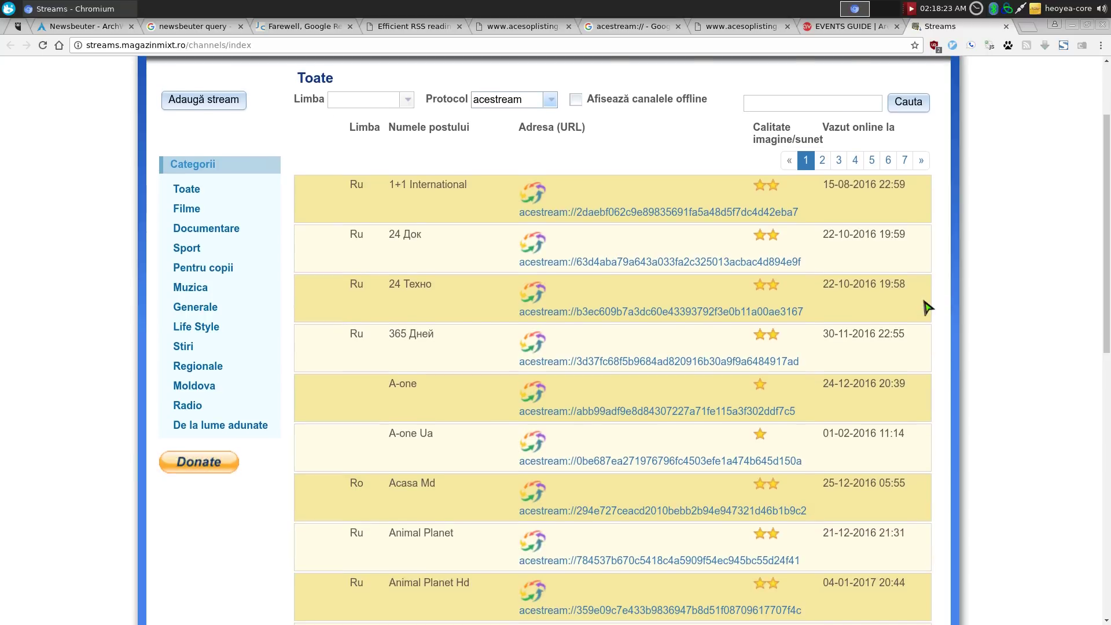
scroll(926, 307, "up", 3)
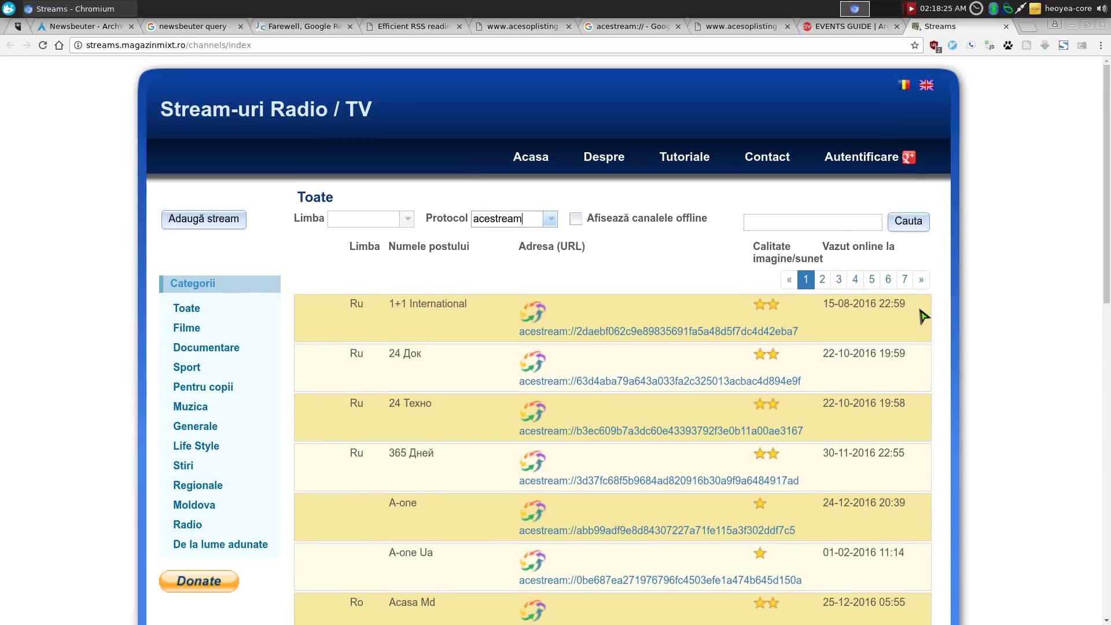
scroll(923, 316, "down", 1)
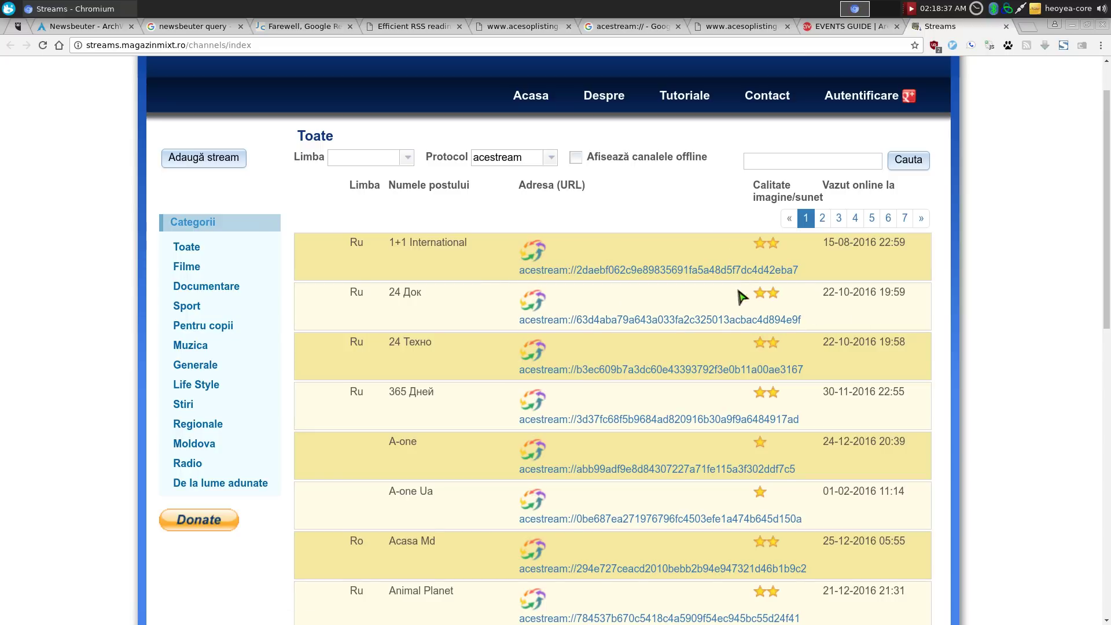
scroll(825, 267, "up", 1)
Bring up the livefootballol.me feed from the alias file and look over its AceStream Channel List
key("alt+Tab")
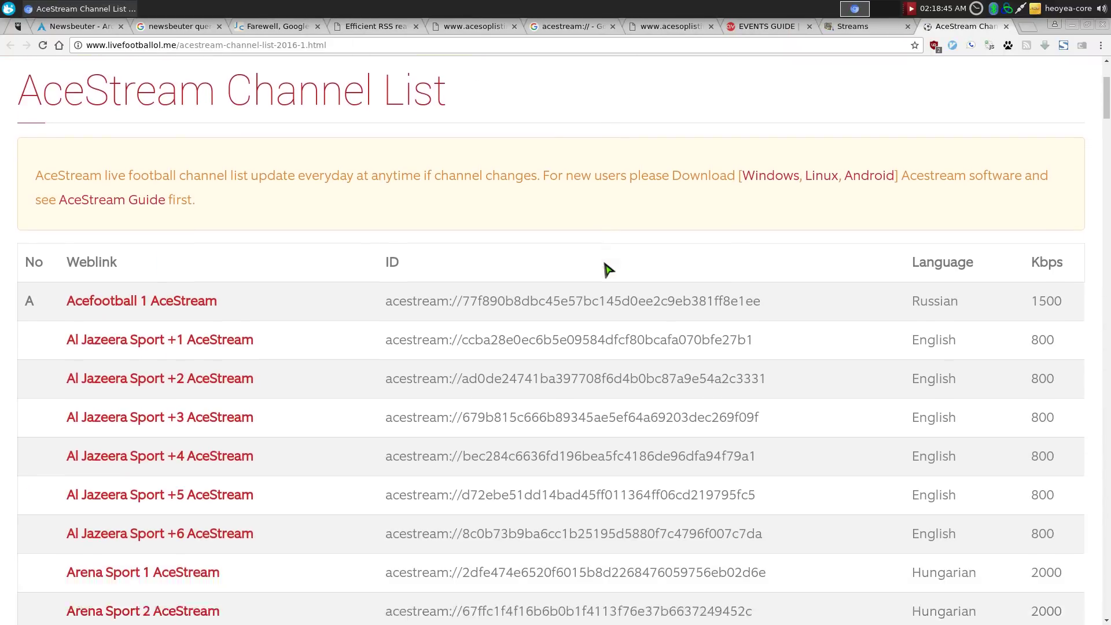
scroll(606, 270, "up", 2)
scroll(605, 270, "up", 2)
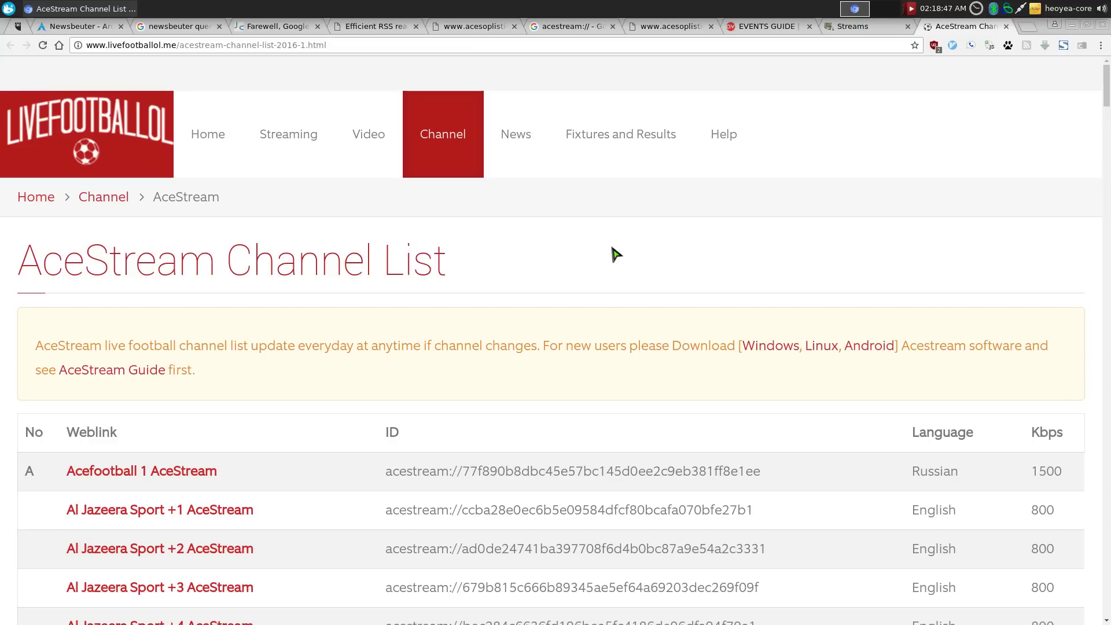
Return to the alias file, examine the acc-tennis function, its stream address and the ACE_PLAYER options, and move up to line 1031
key("alt+Tab")
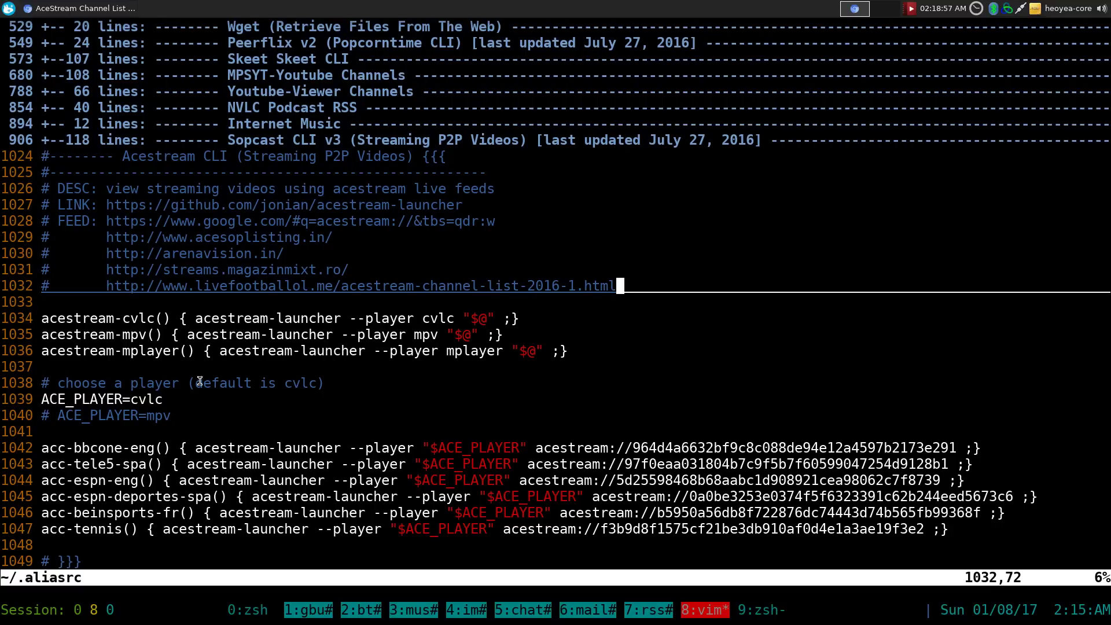
left_click_drag(47, 532, 937, 531)
left_click_drag(503, 530, 924, 531)
left_click_drag(45, 400, 164, 401)
left_click_drag(50, 415, 349, 381)
key("k")
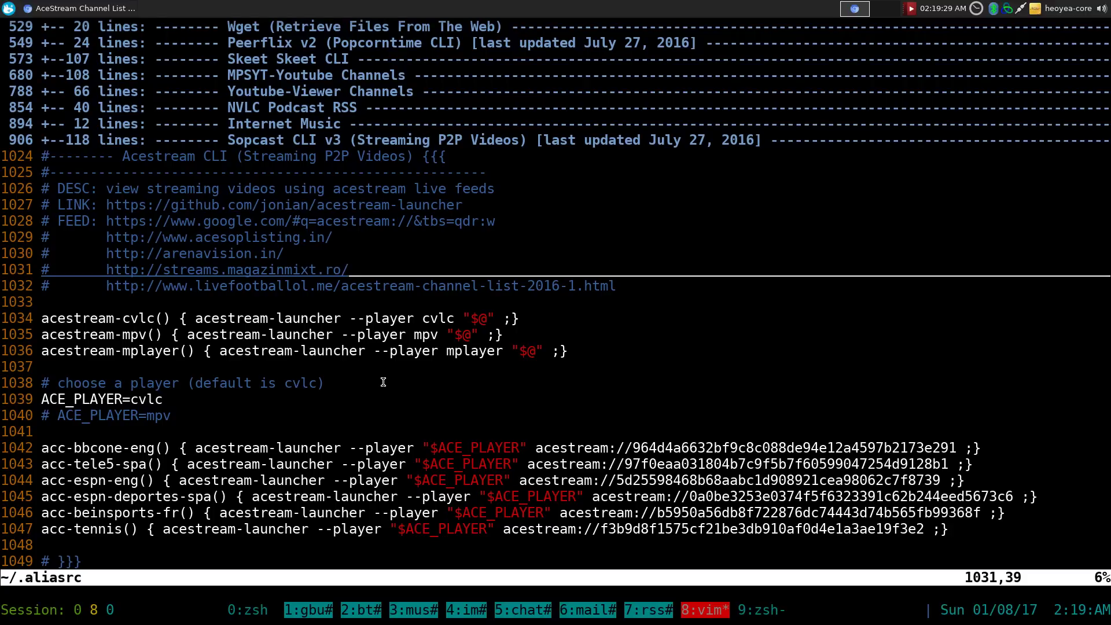